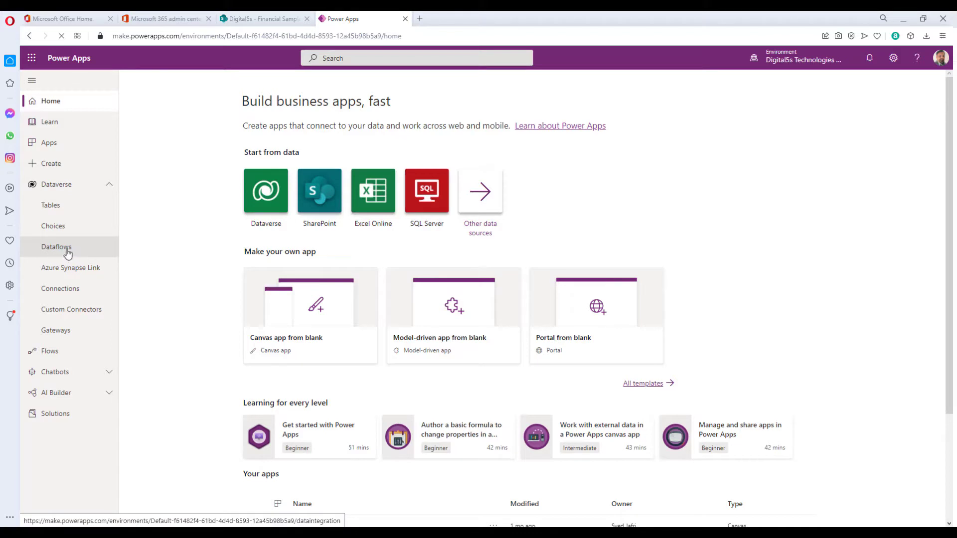
Step: Start a new blank dataflow in the Dataverse Dataflows area
left_click(70, 250)
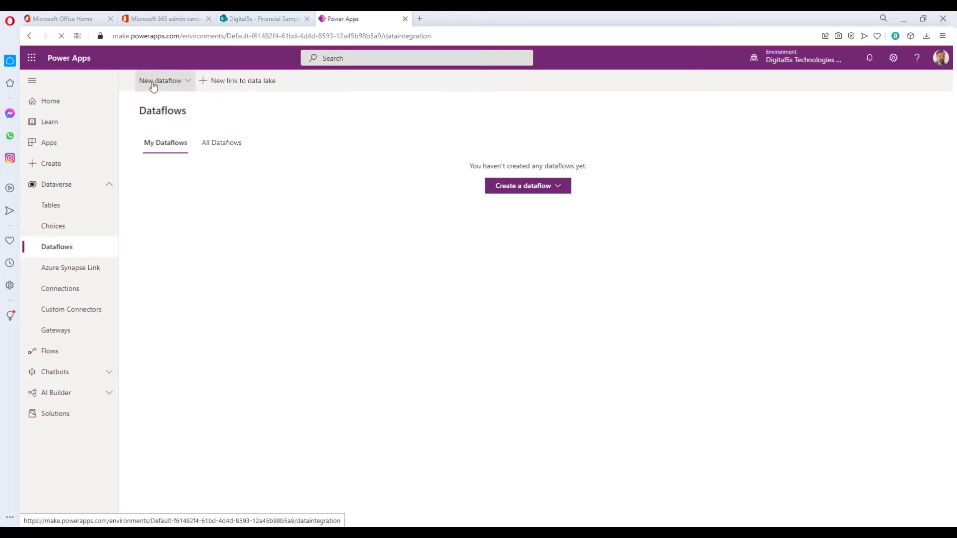
left_click(561, 189)
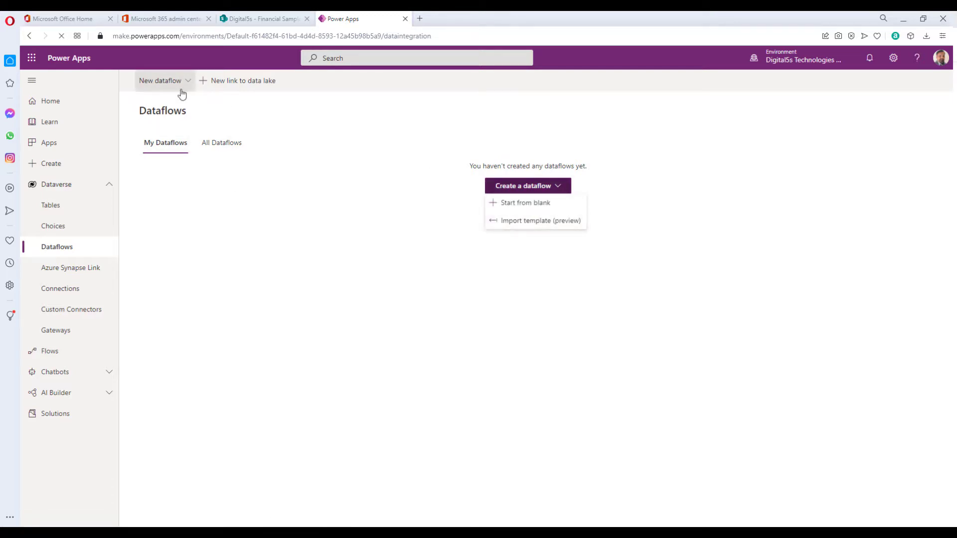
left_click(192, 84)
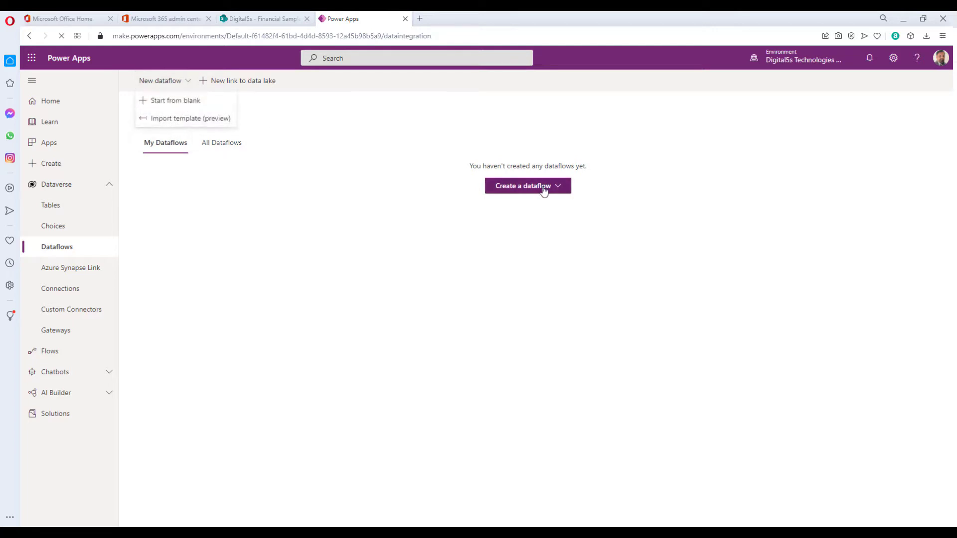
left_click(565, 194)
left_click(565, 193)
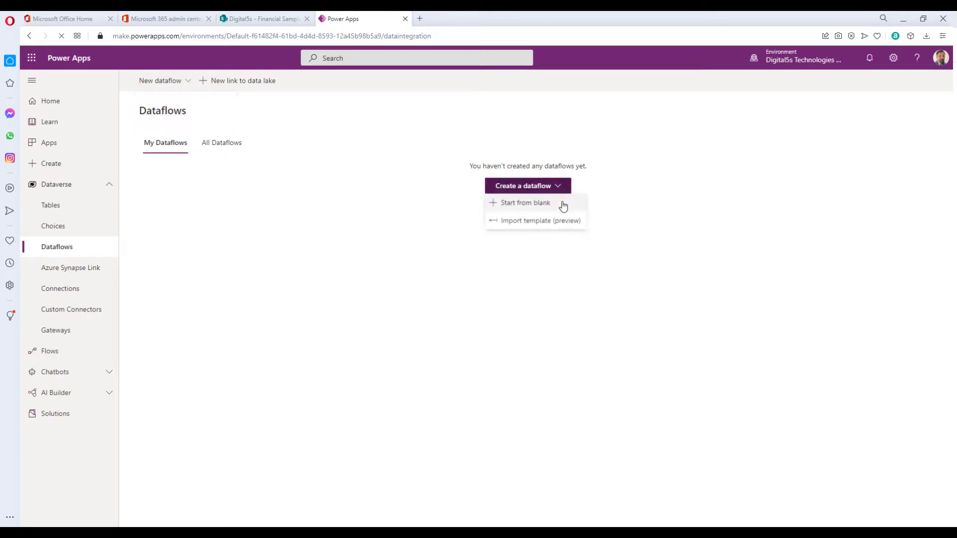
left_click(519, 208)
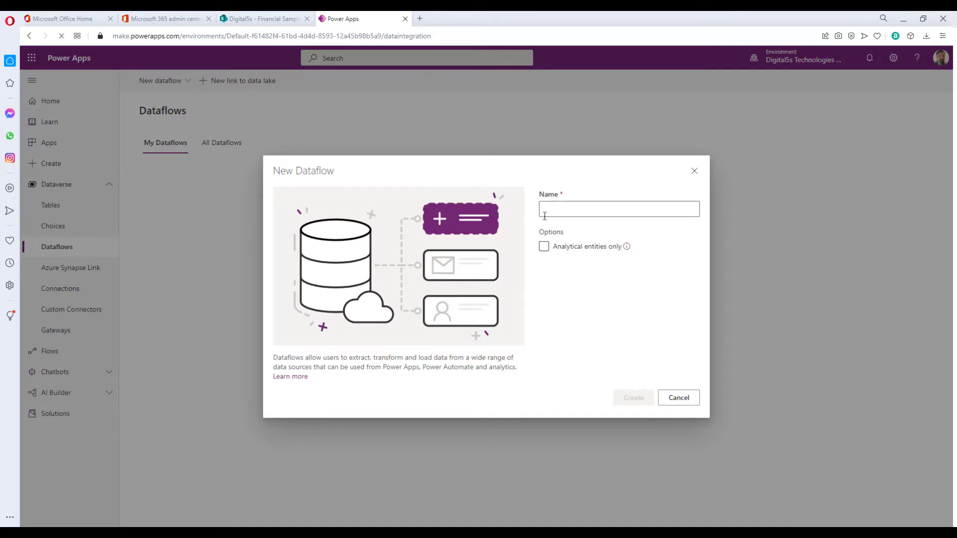
Step: Name the dataflow "Import Financial Sample Data" and create it
left_click(571, 209)
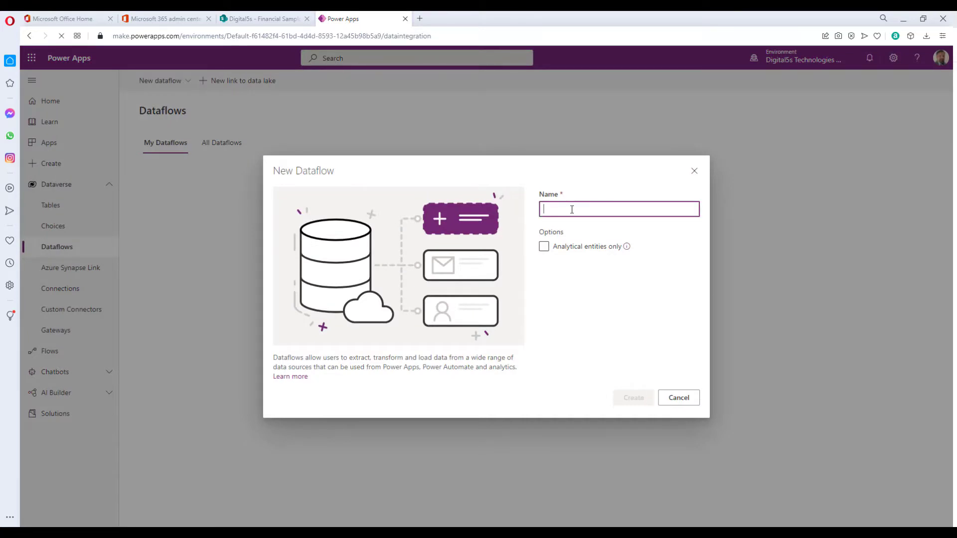
type("Import ")
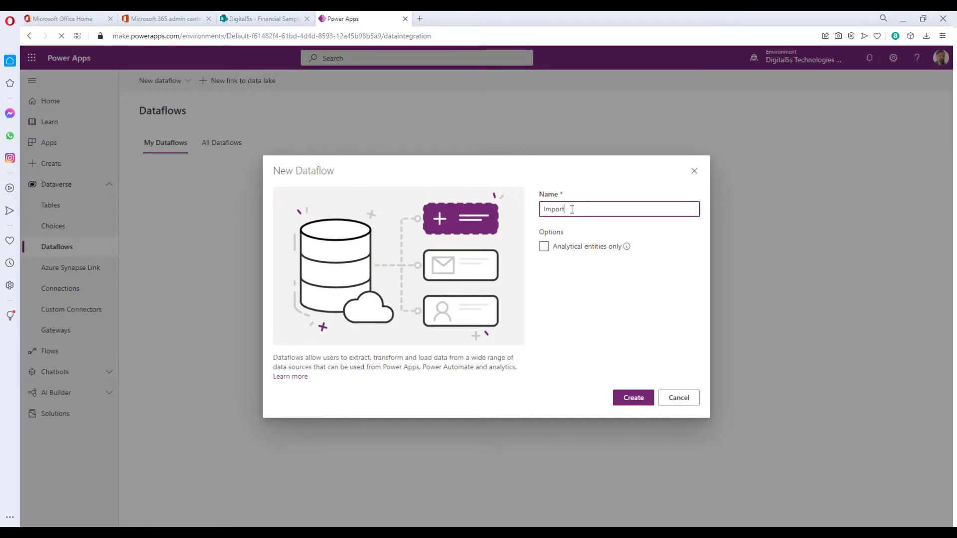
type("Financial Sample Data")
left_click(633, 399)
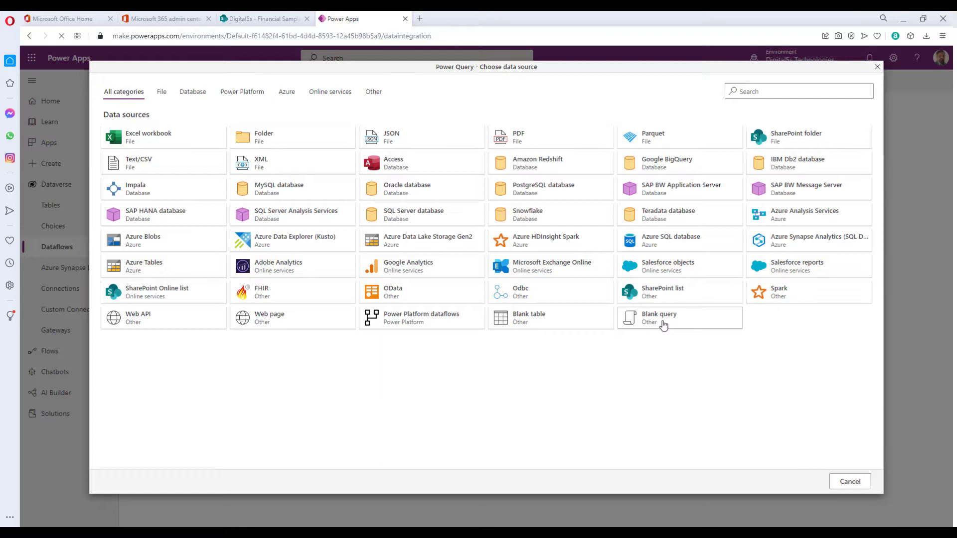
left_click(155, 298)
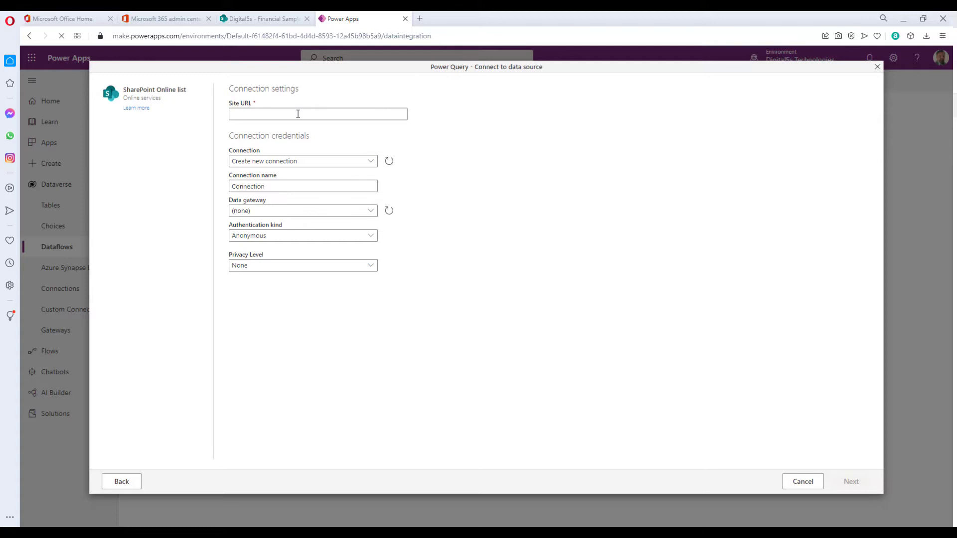
left_click(252, 20)
right_click(201, 37)
left_click(219, 77)
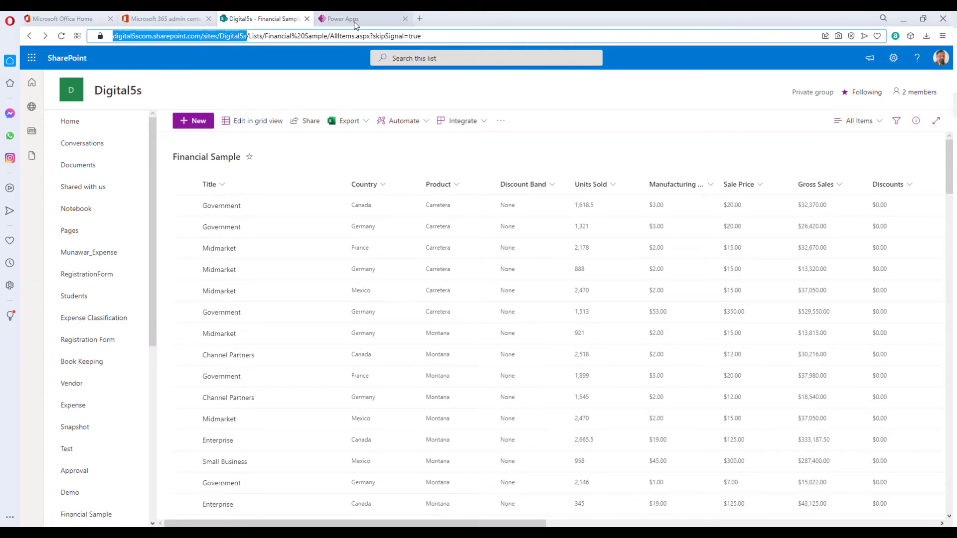
left_click(343, 19)
left_click(296, 115)
key("ctrl+v")
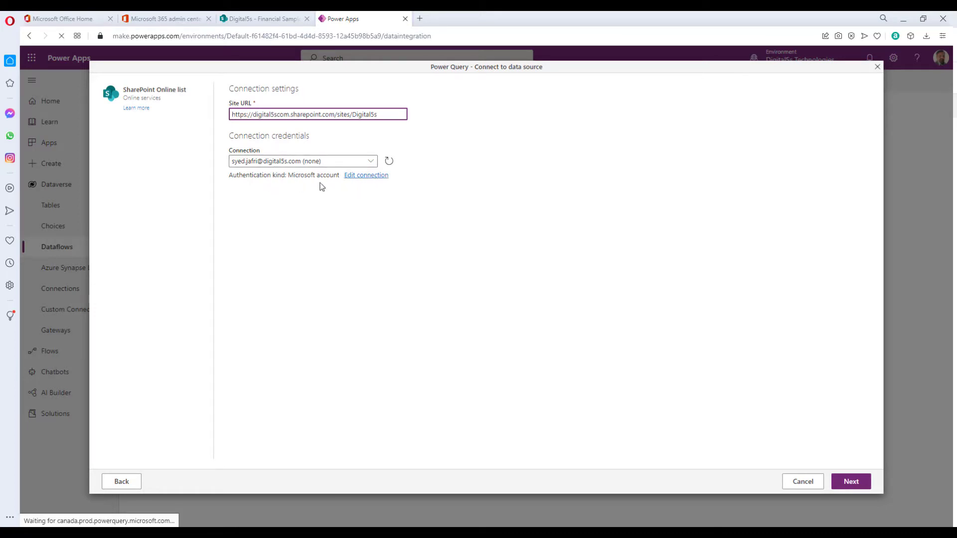
Step: Check the connection's authentication options, keep Microsoft account, and connect to the SharePoint site
left_click(372, 174)
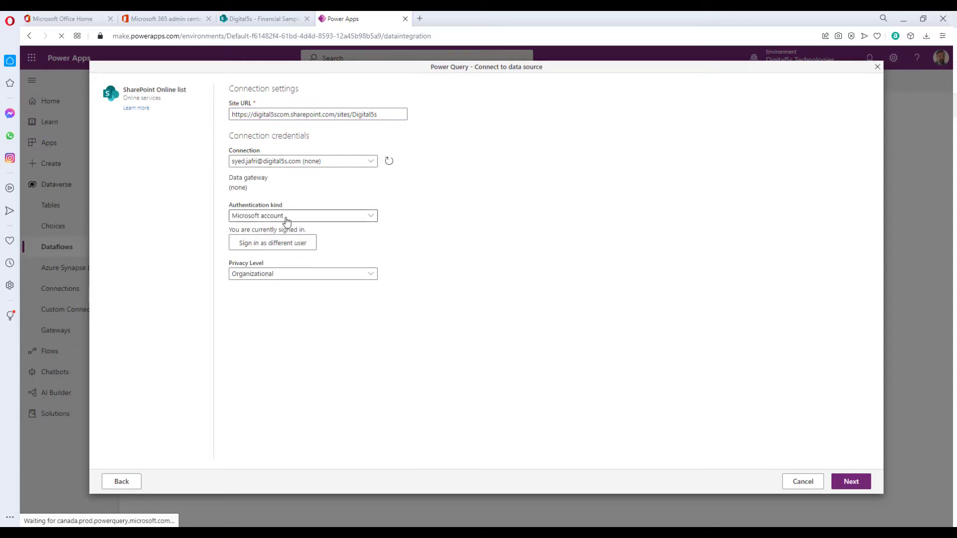
left_click(306, 218)
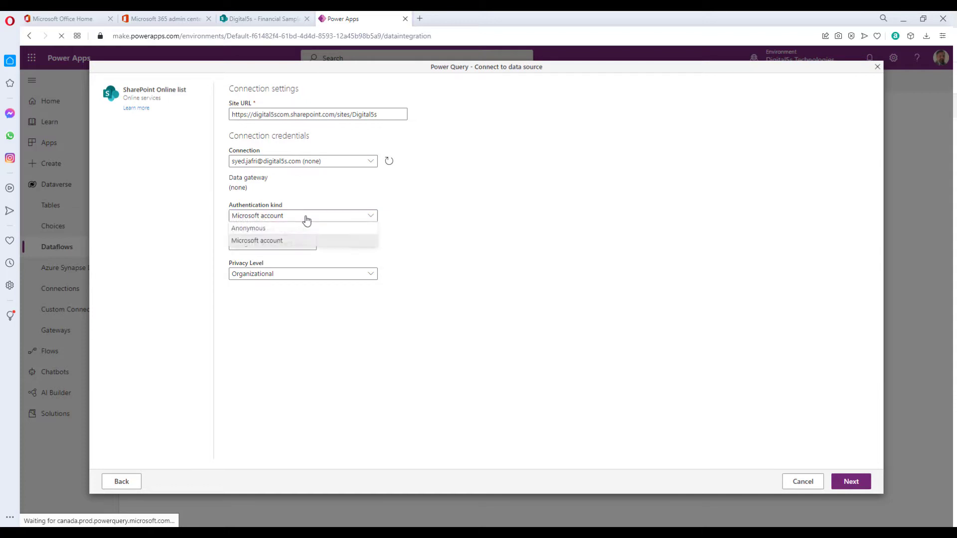
left_click(305, 218)
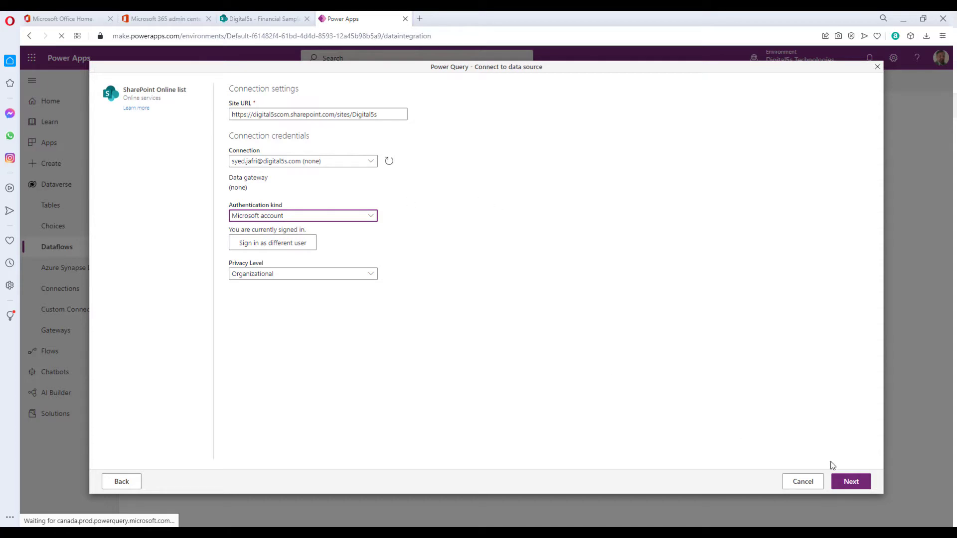
left_click(850, 481)
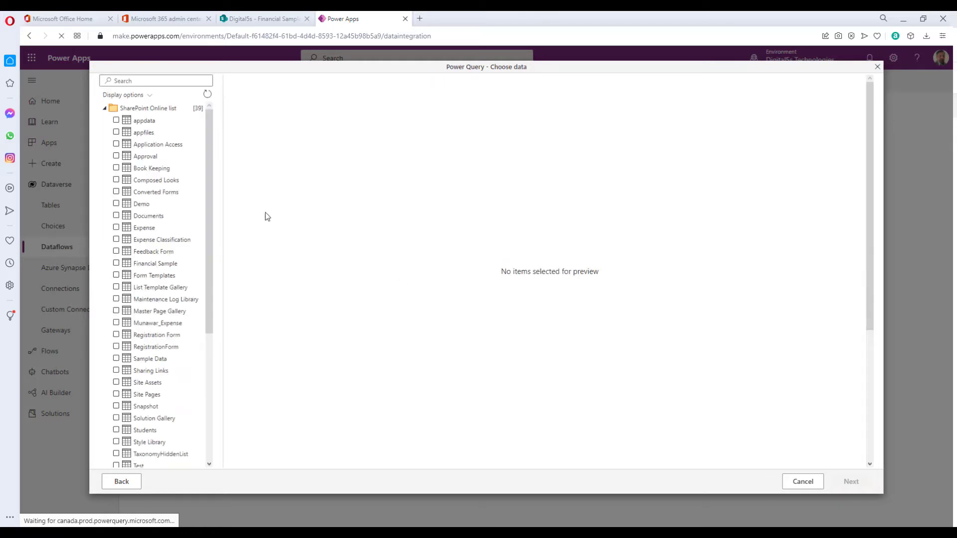
Step: Select the Financial Sample list as the data to import and continue to query editing
left_click_drag(211, 175, 210, 253)
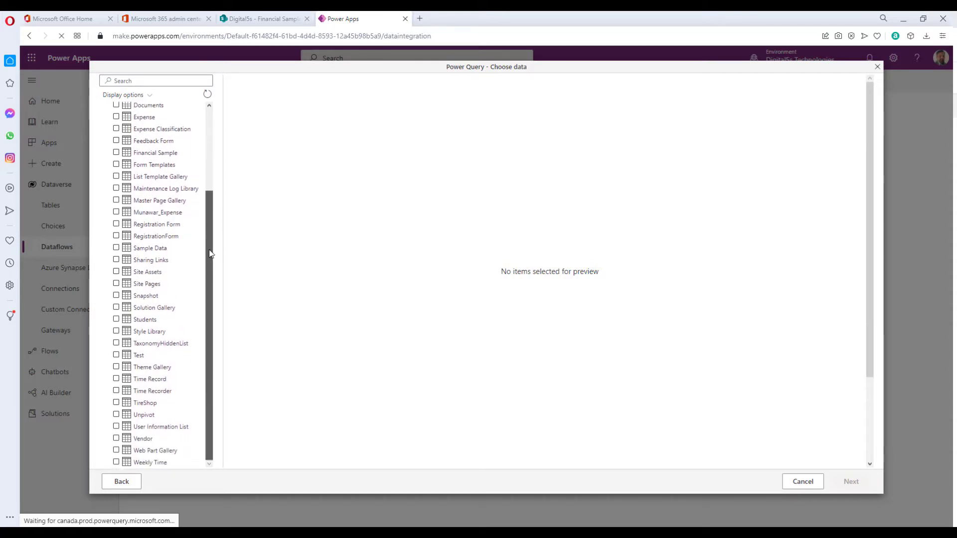
left_click(117, 153)
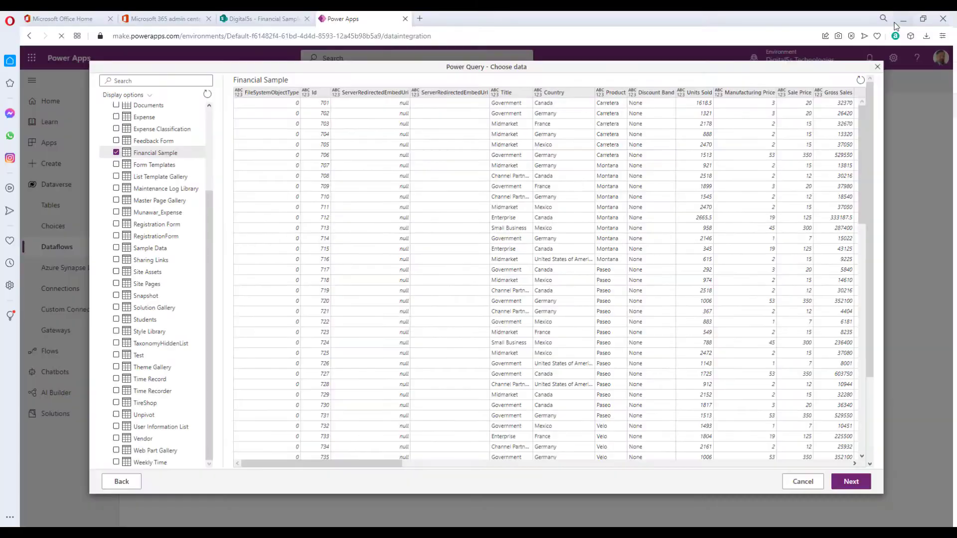
left_click(895, 20)
left_click(851, 484)
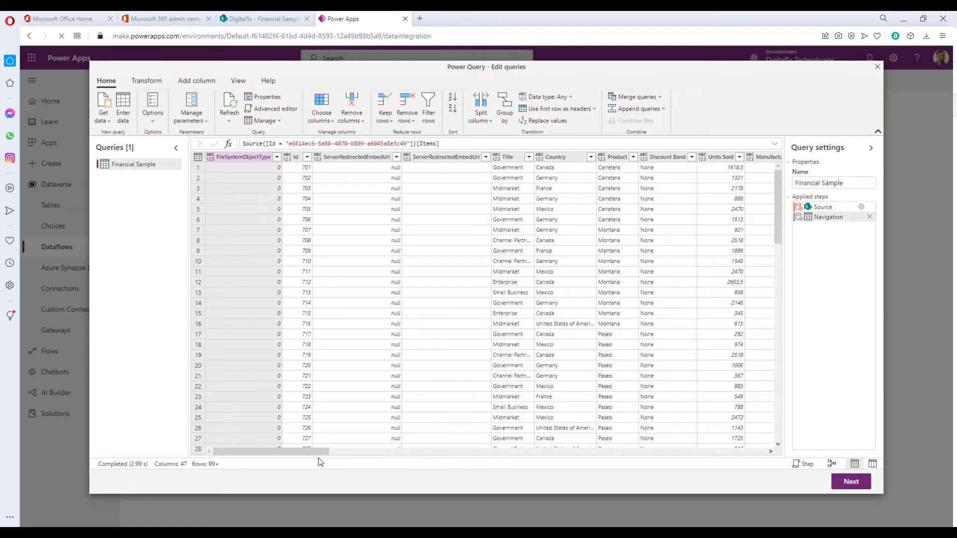
Step: Remove all columns except Title, Country, Product, Units Sold, Manufacturing Price, Sale Price, Gross Sales, Discounts, Date and Id
left_click_drag(305, 451, 359, 456)
left_click_drag(361, 456, 362, 456)
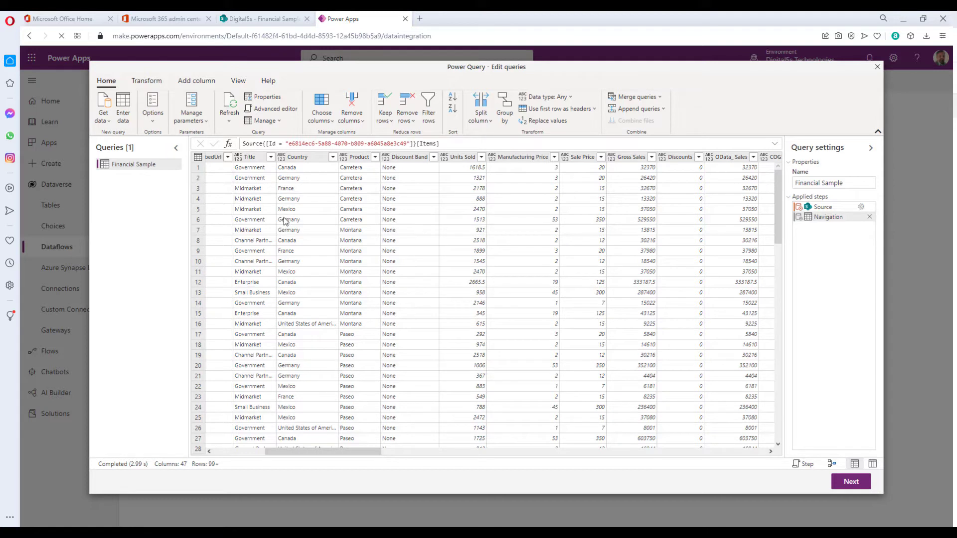
left_click(252, 157)
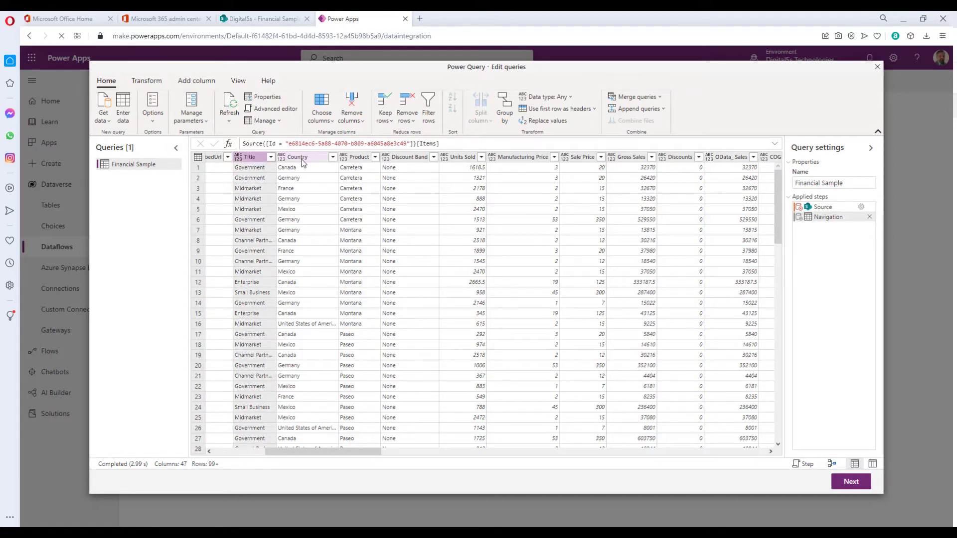
left_click(303, 159)
left_click(347, 160, "ctrl")
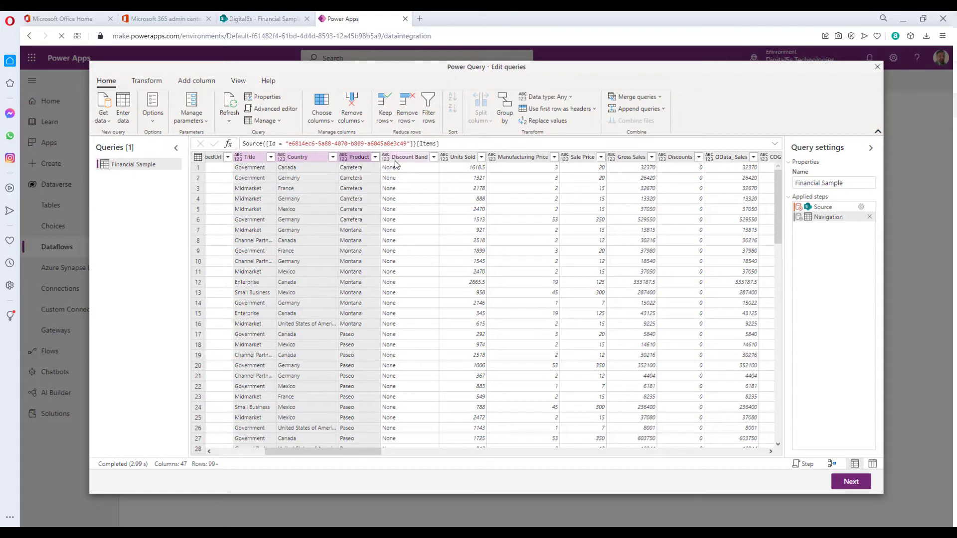
left_click(461, 160, "ctrl")
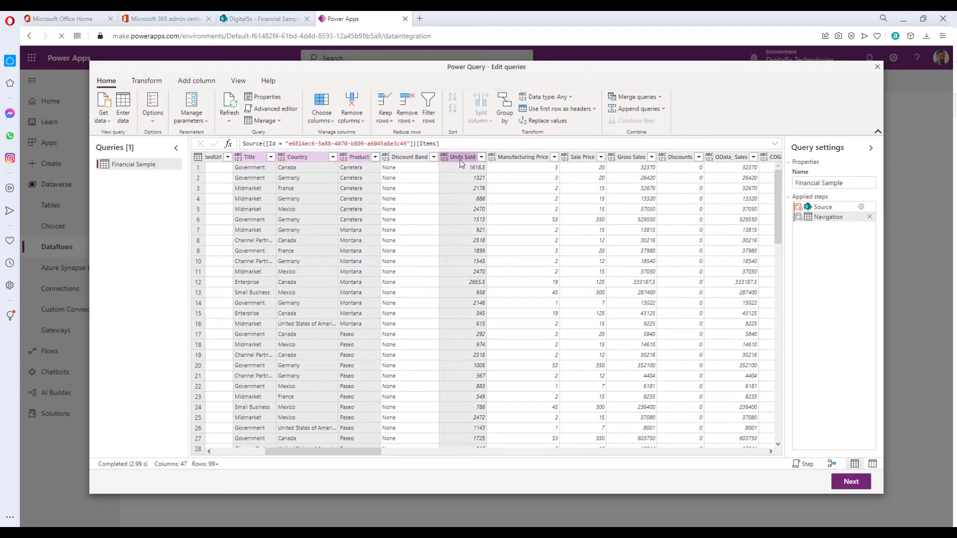
left_click(501, 158, "ctrl")
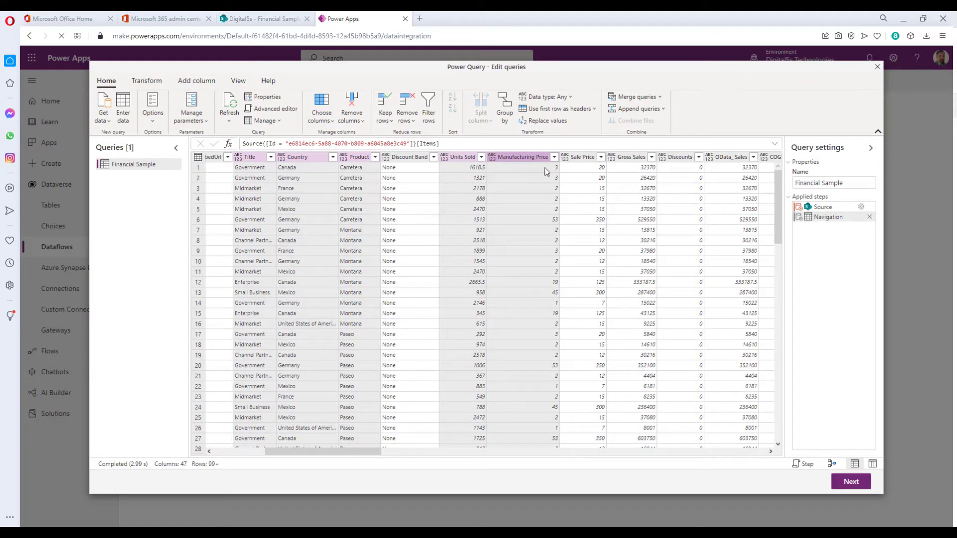
left_click(580, 158, "ctrl")
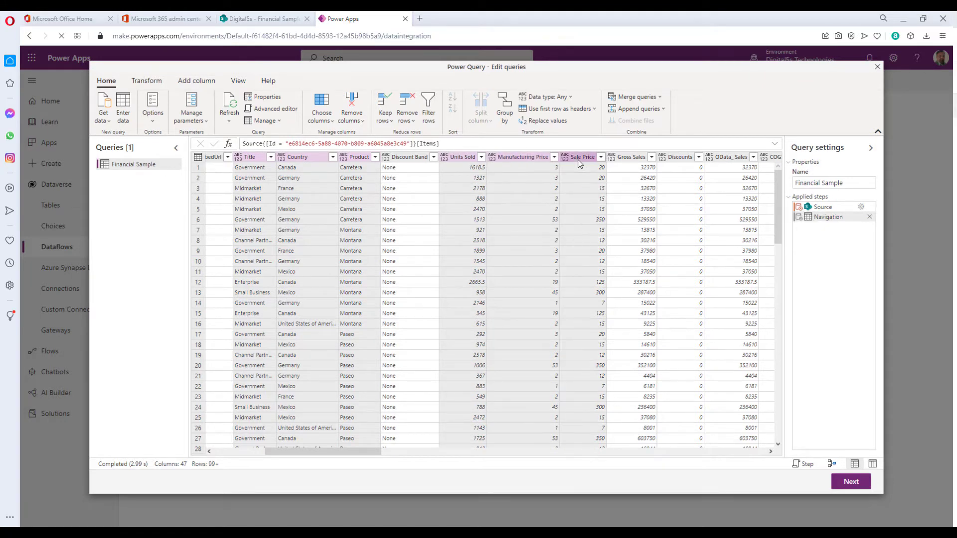
left_click(626, 157, "ctrl")
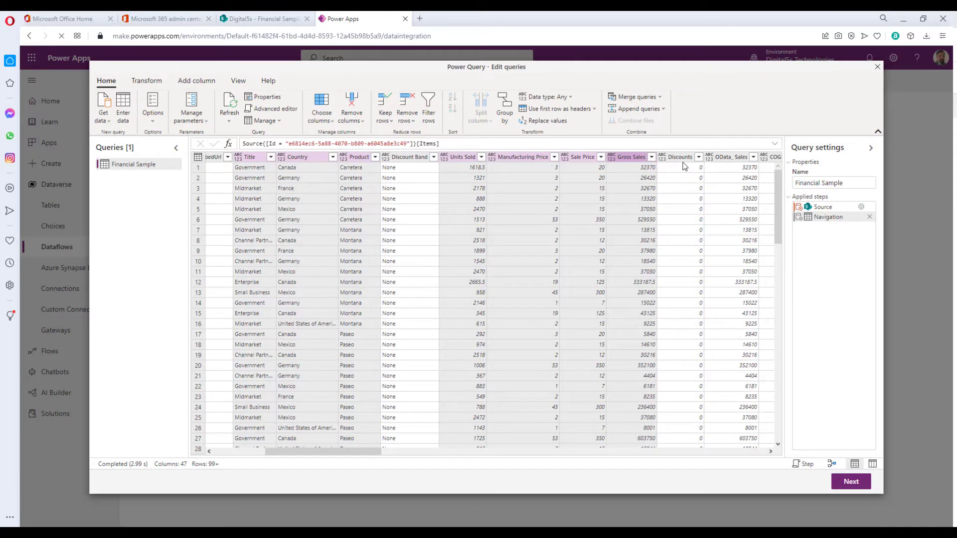
left_click(681, 158, "ctrl")
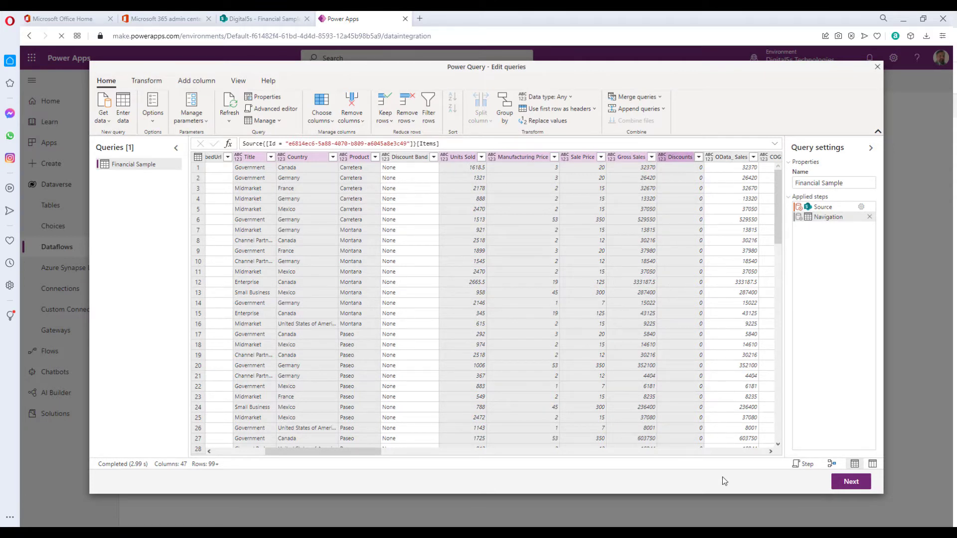
left_click_drag(363, 452, 419, 457)
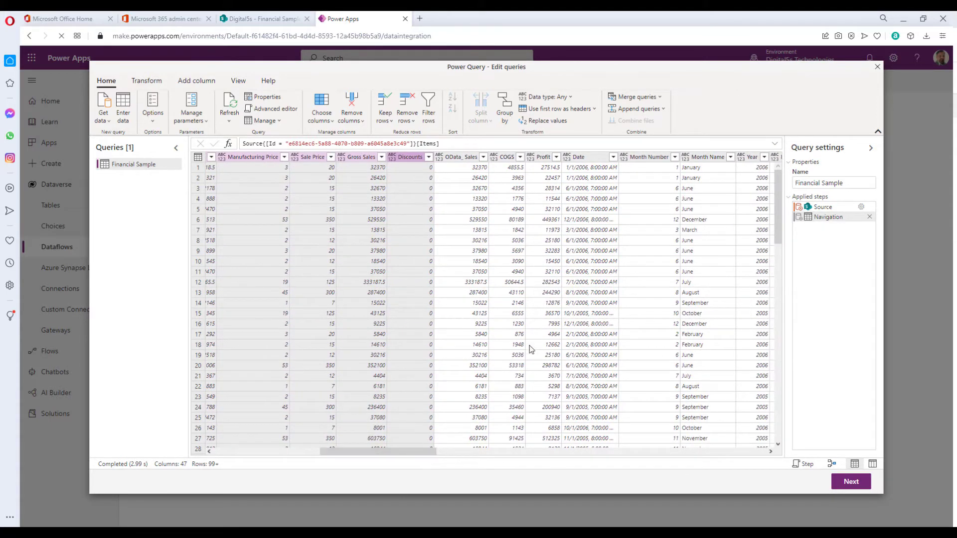
left_click(578, 158)
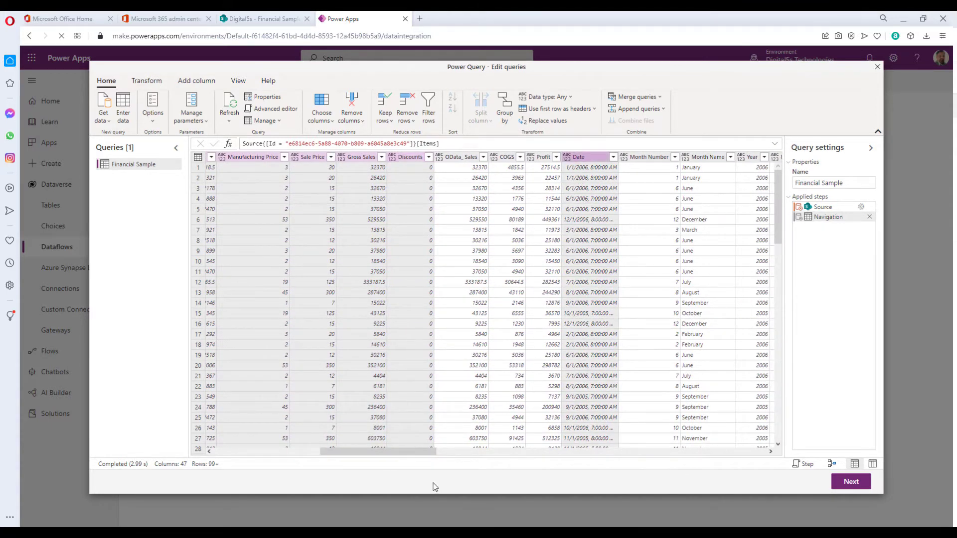
left_click_drag(428, 457, 278, 456)
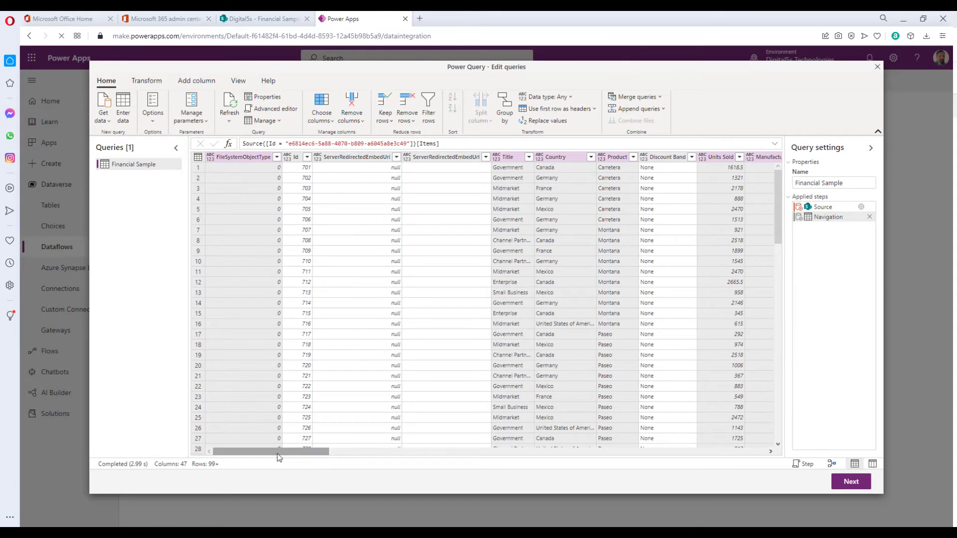
left_click(296, 159)
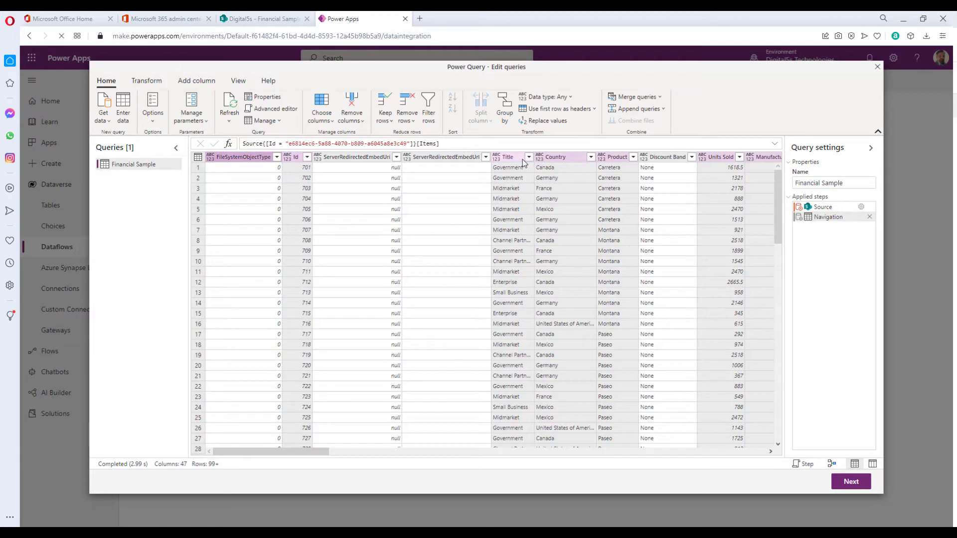
right_click(512, 160)
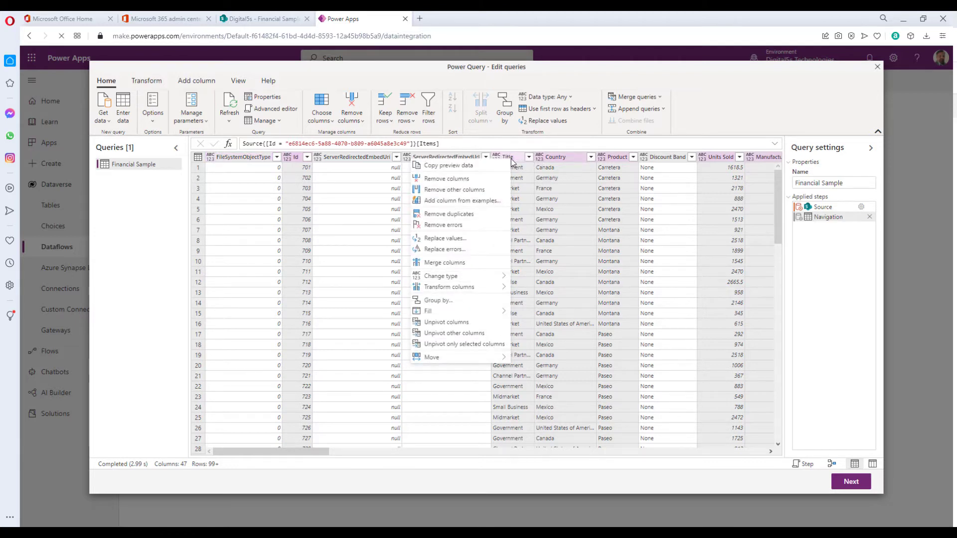
left_click(453, 192)
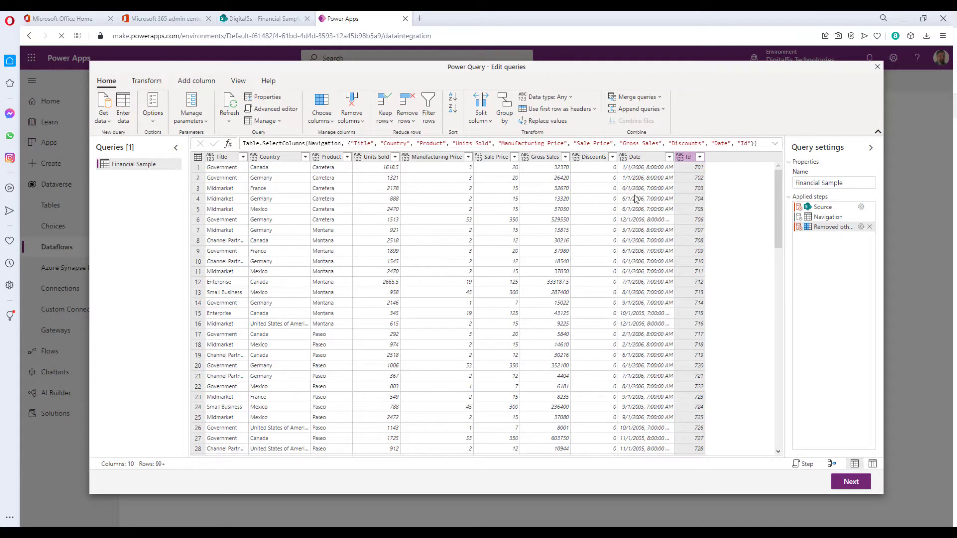
Step: Change the data type of the Title, Country and Product columns to Text
left_click(210, 158)
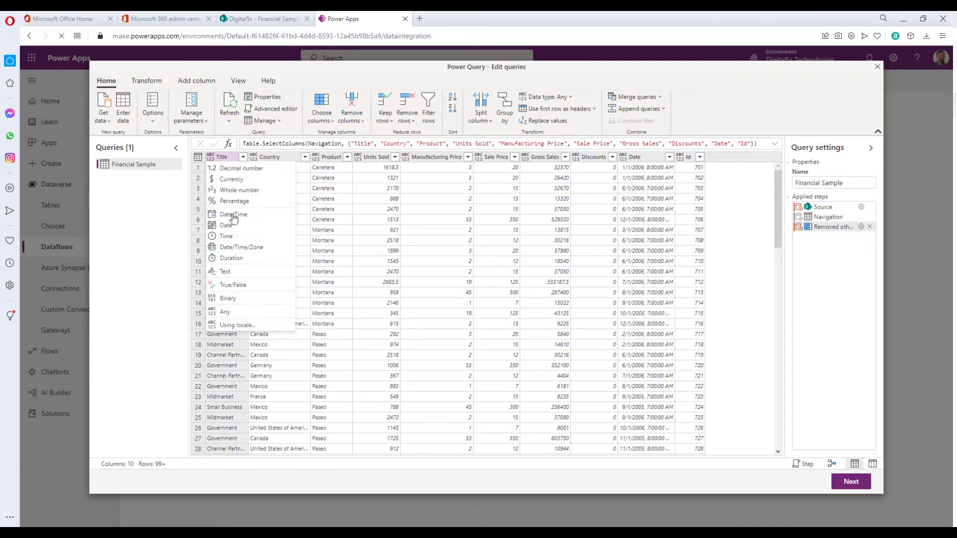
left_click(225, 271)
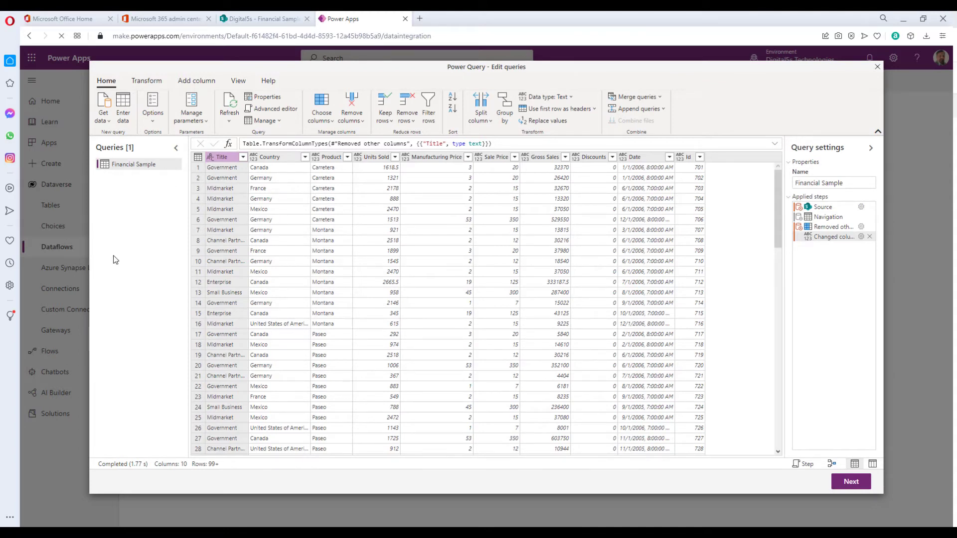
left_click(255, 158)
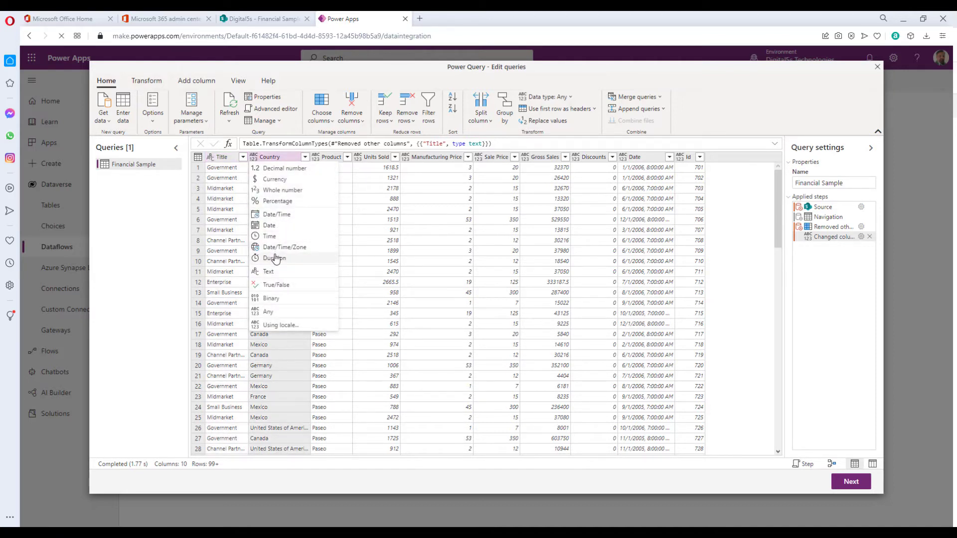
left_click(269, 273)
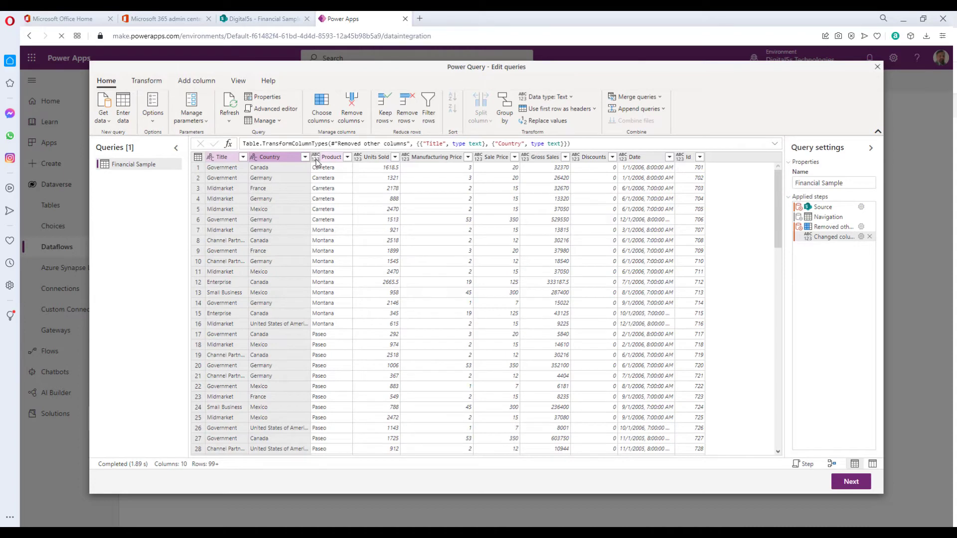
left_click(315, 162)
left_click(328, 271)
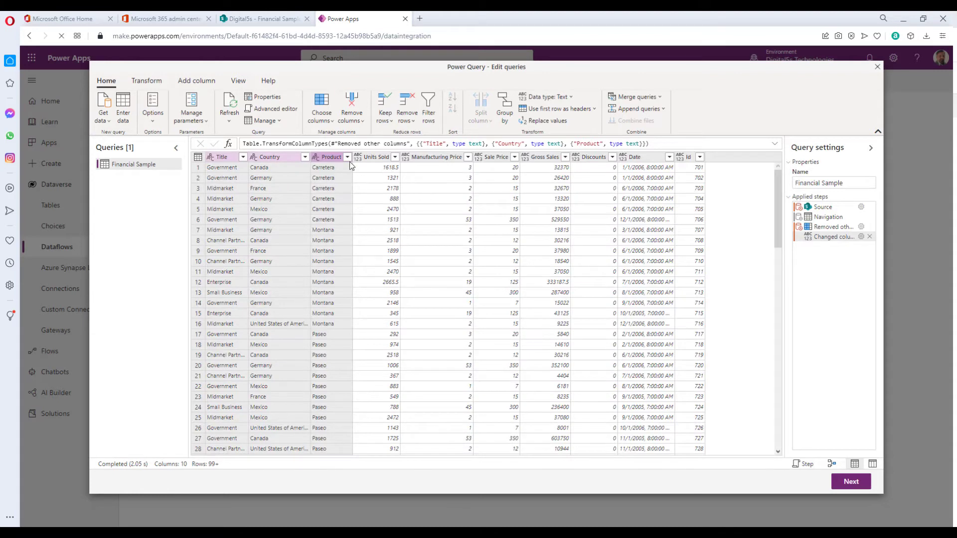
Step: Set the data types of Units Sold to Decimal number, Id to Whole number and Date to Date/Time
left_click(357, 157)
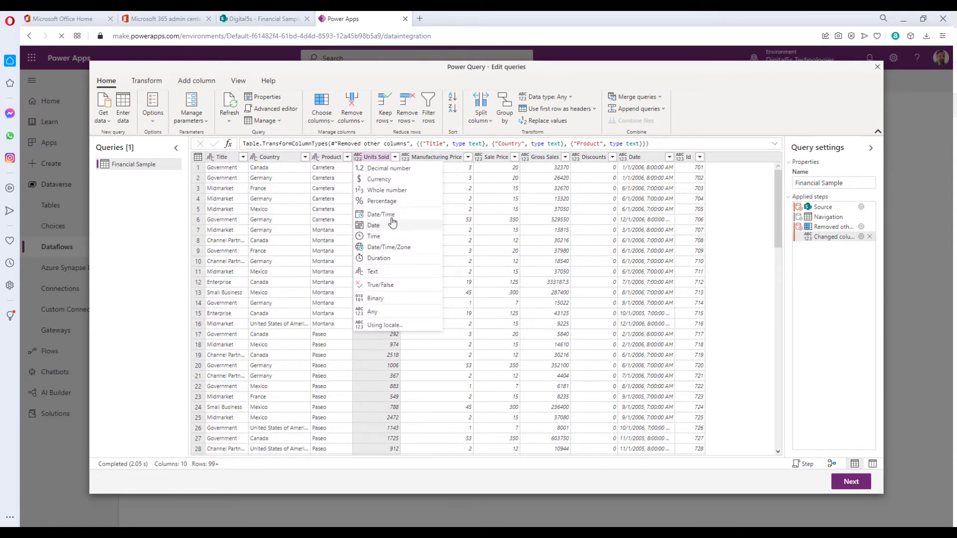
left_click(387, 168)
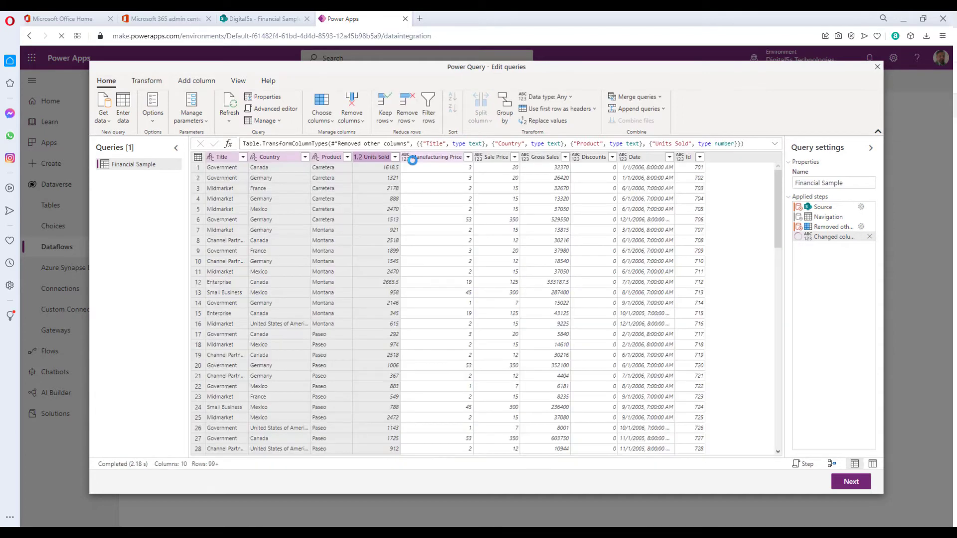
left_click(680, 157)
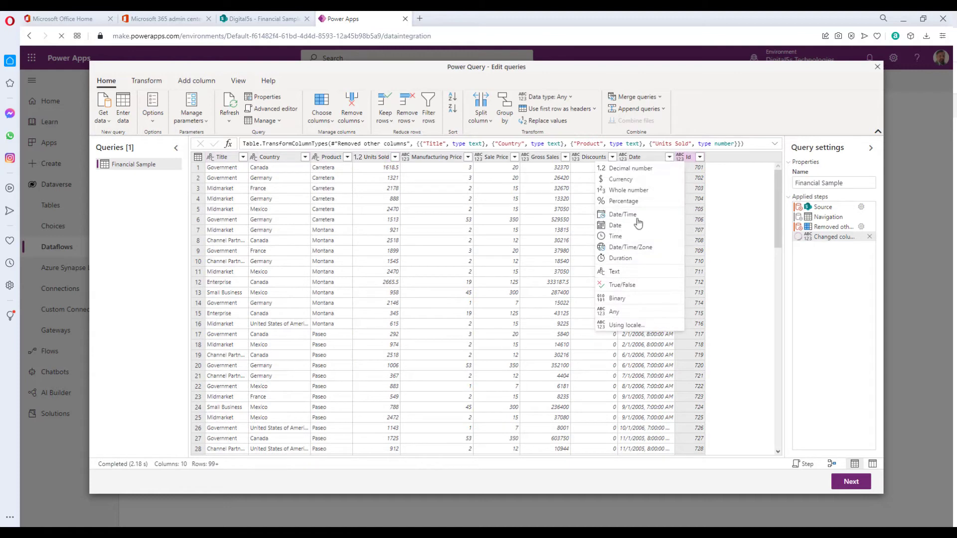
left_click(628, 191)
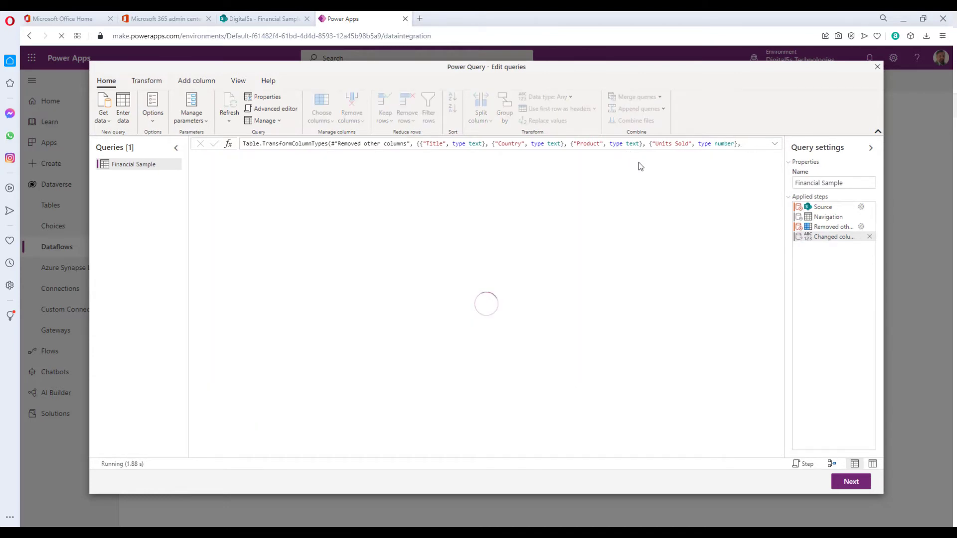
left_click(622, 157)
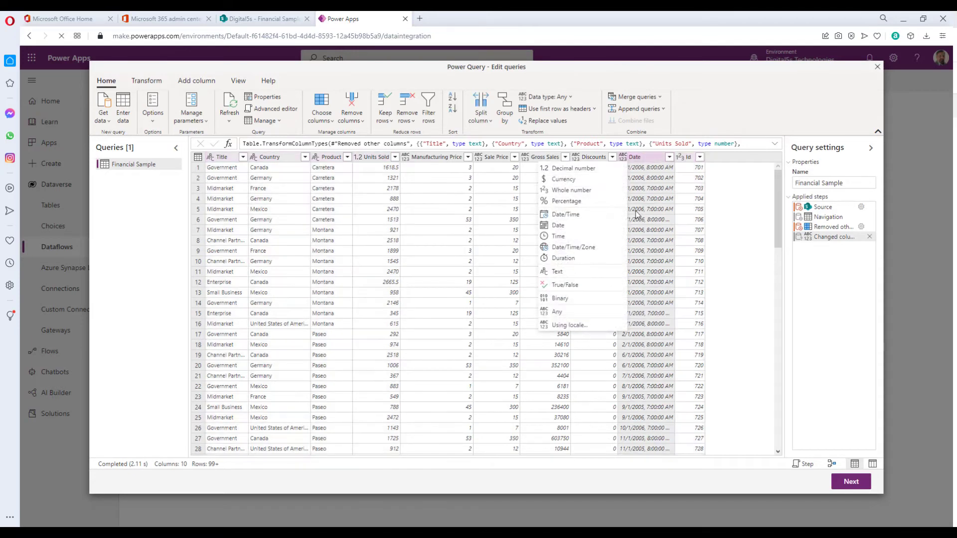
left_click(579, 214)
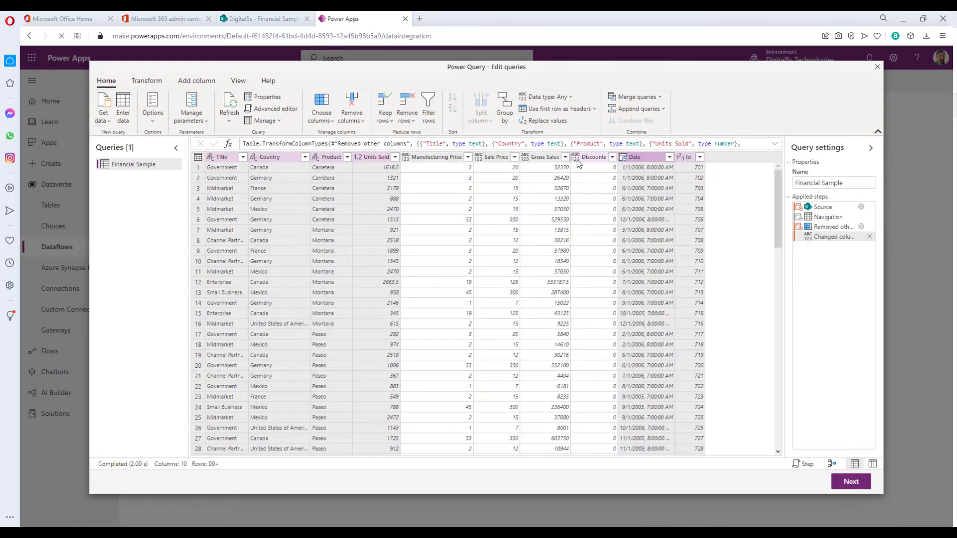
Step: Change the data type of the Discounts, Gross Sales, Sale Price and Manufacturing Price columns to Currency
left_click(576, 157)
left_click(512, 180)
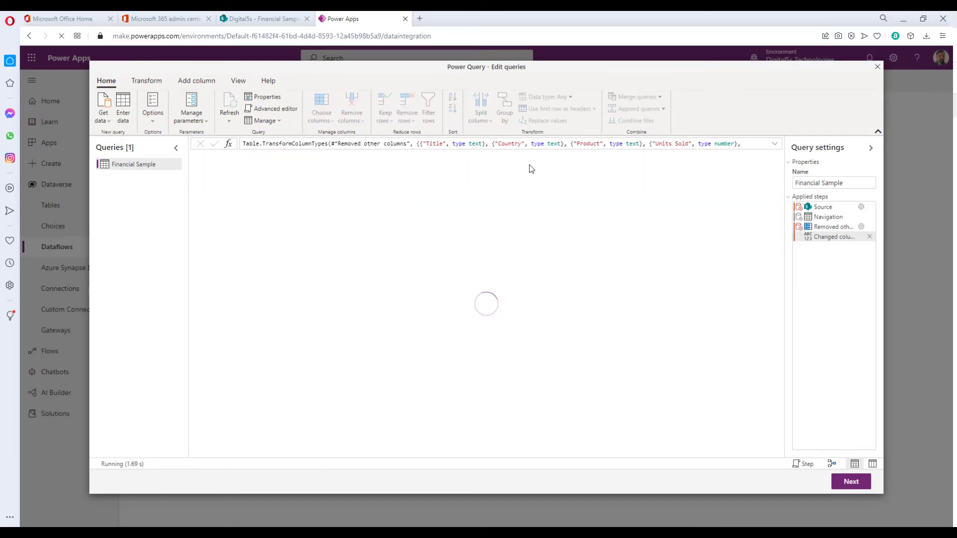
left_click(525, 157)
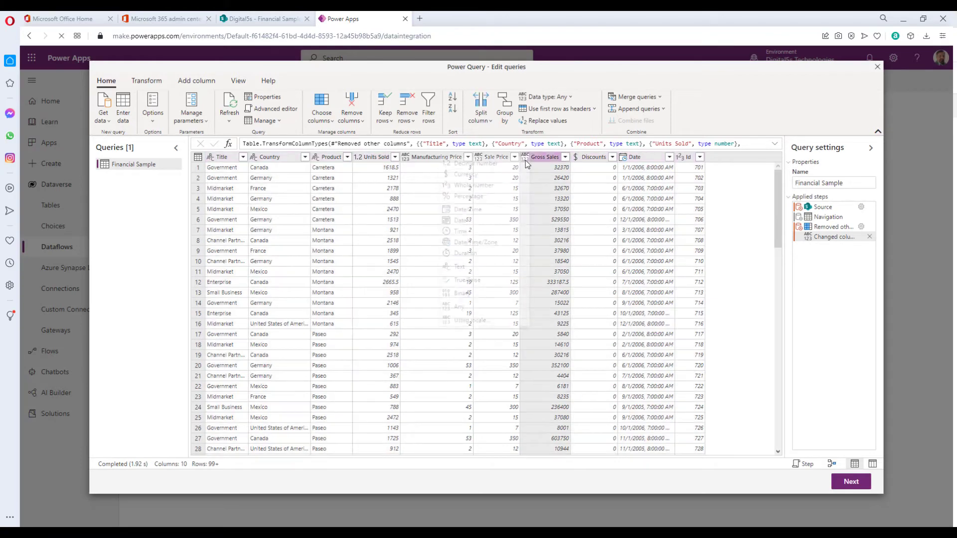
left_click(469, 180)
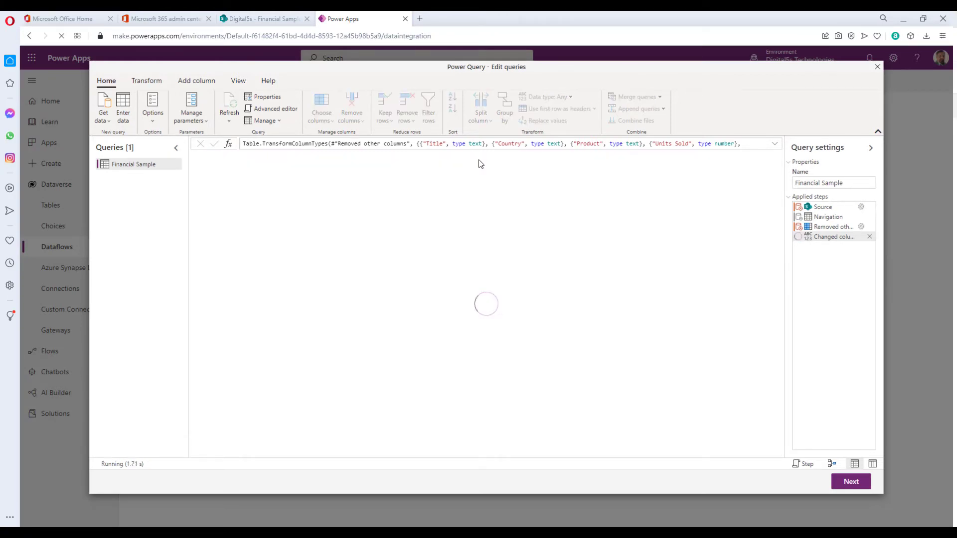
left_click(478, 157)
left_click(489, 180)
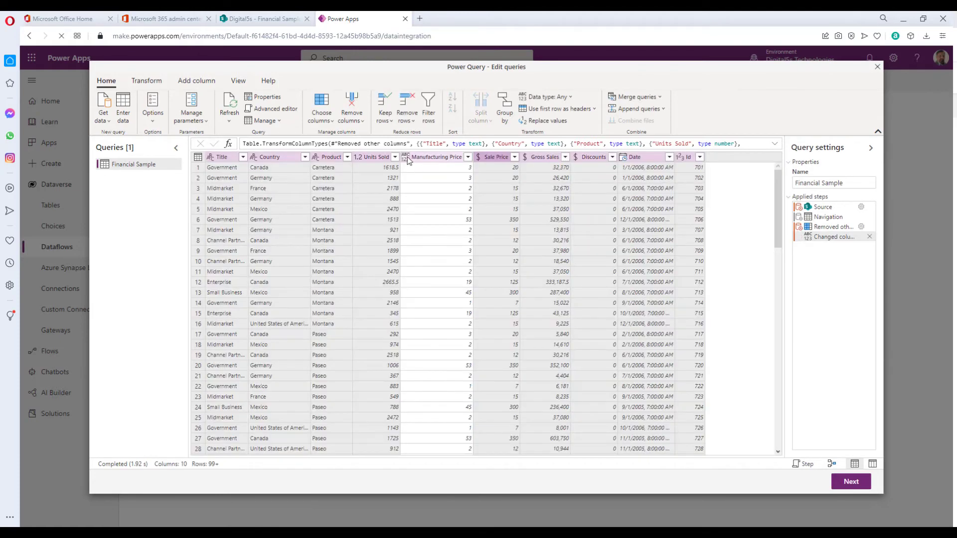
left_click(405, 157)
left_click(423, 189)
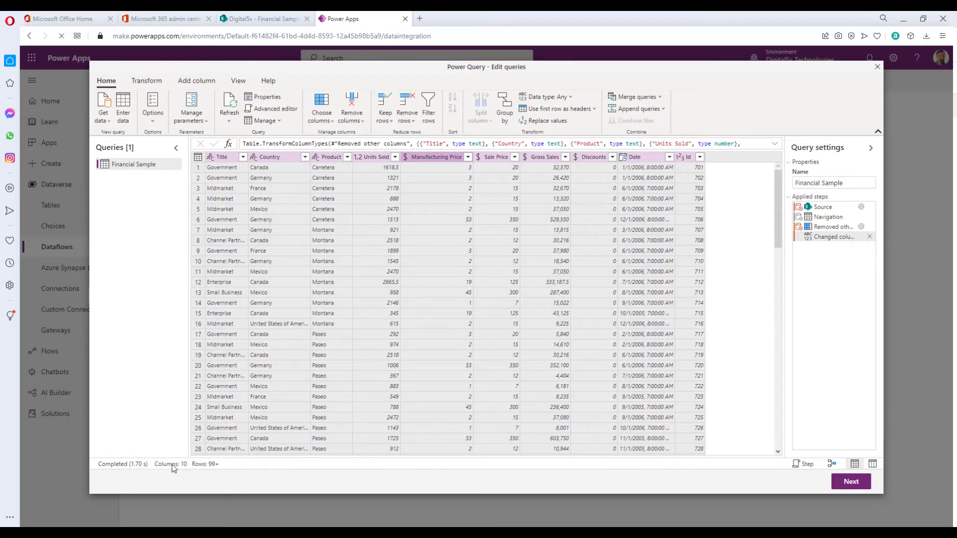
Step: Continue to table mapping and load the Financial Sample query into the existing table digital5_FinancialSample
left_click_drag(777, 222, 746, 439)
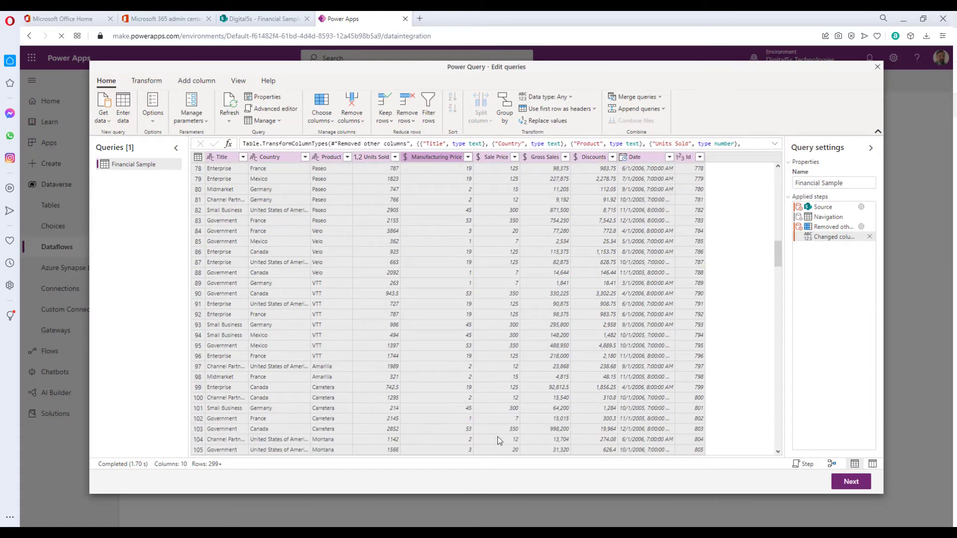
left_click(853, 484)
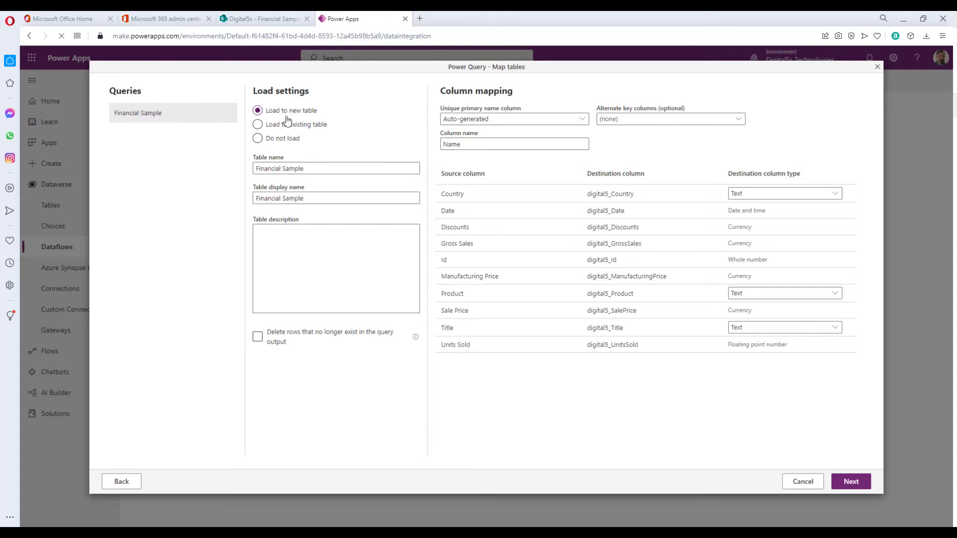
left_click(257, 131)
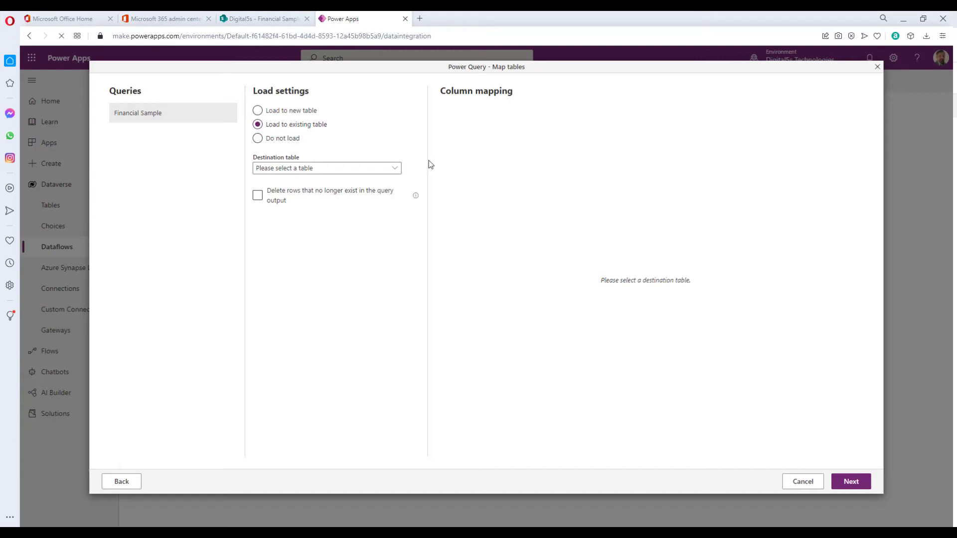
left_click(394, 169)
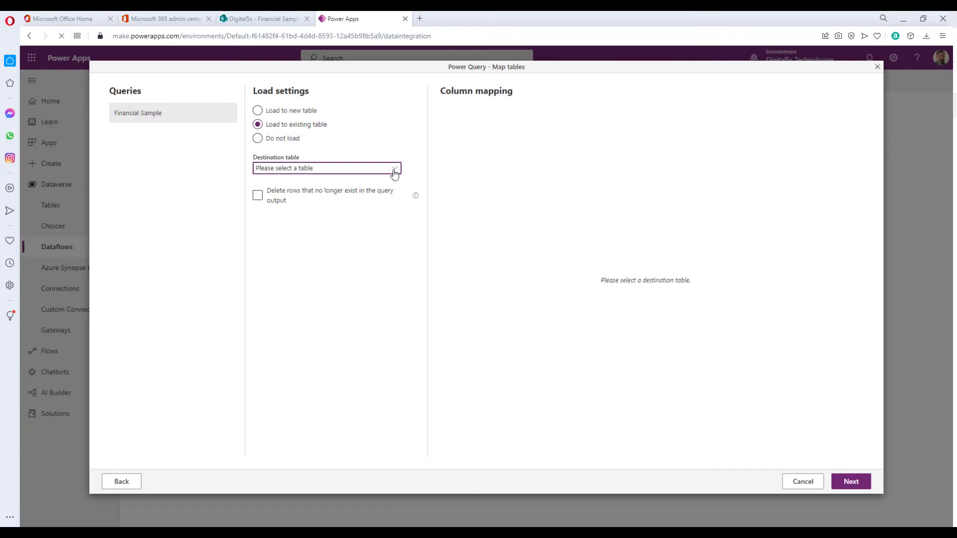
left_click_drag(399, 192, 406, 256)
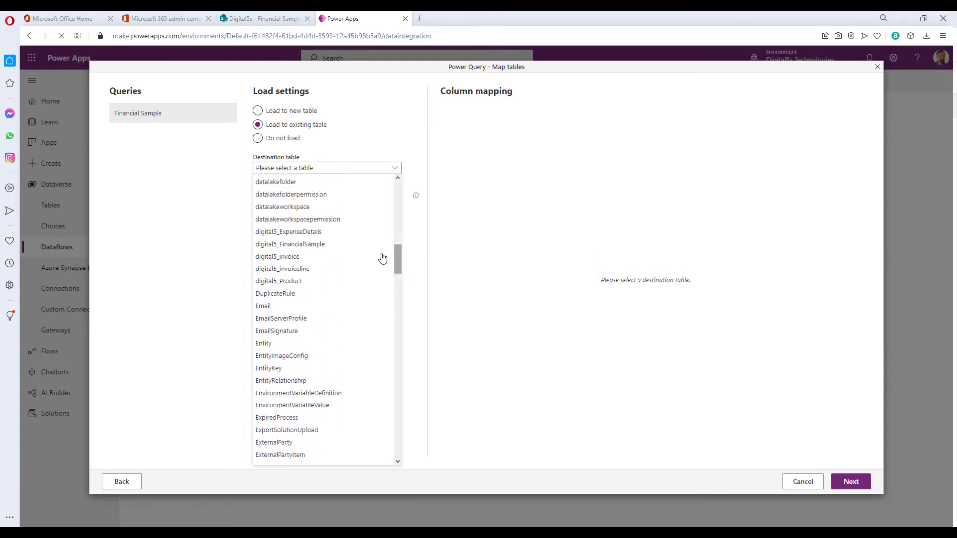
left_click(287, 245)
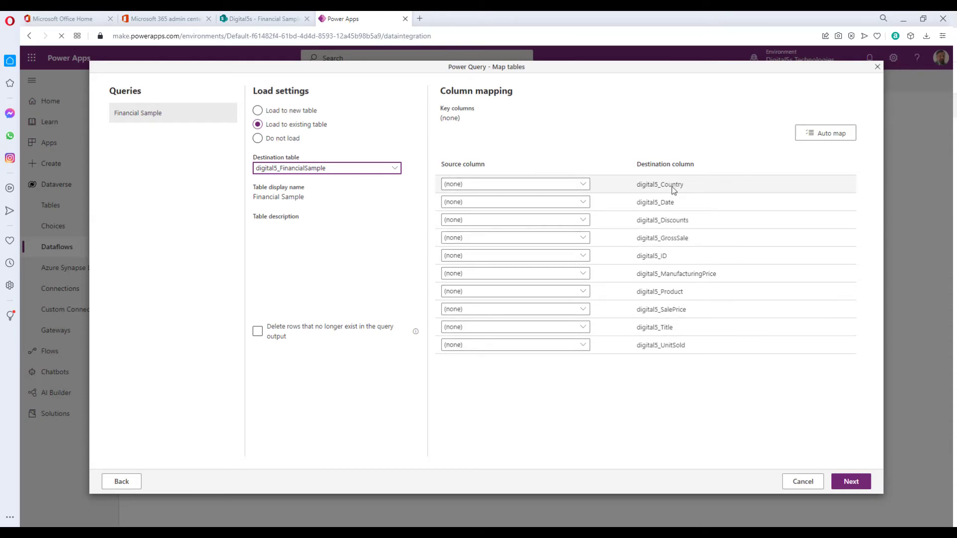
Step: Map the source columns Country, Date, Discounts and Gross Sales to digital5_Country, digital5_Date, digital5_Discounts and digital5_GrossSale
left_click(582, 187)
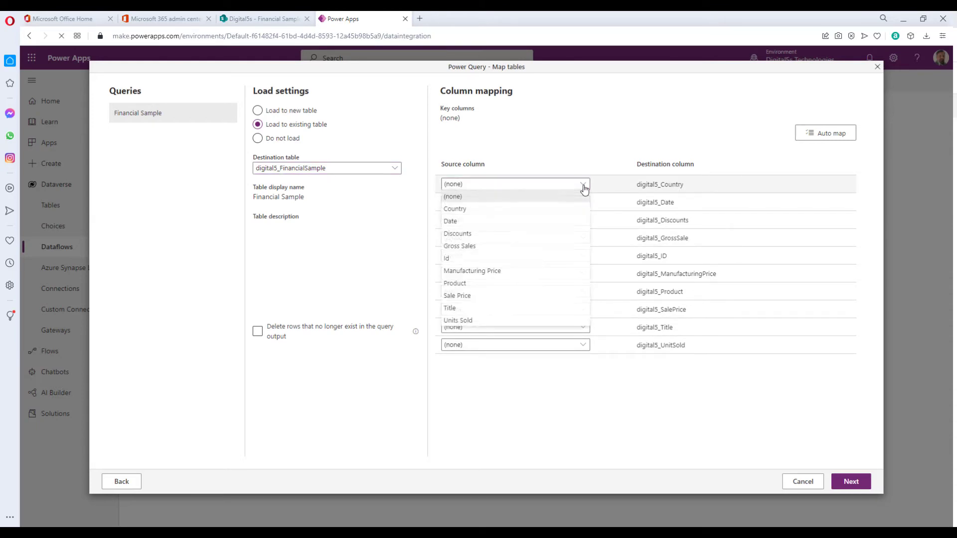
left_click(477, 209)
left_click(584, 203)
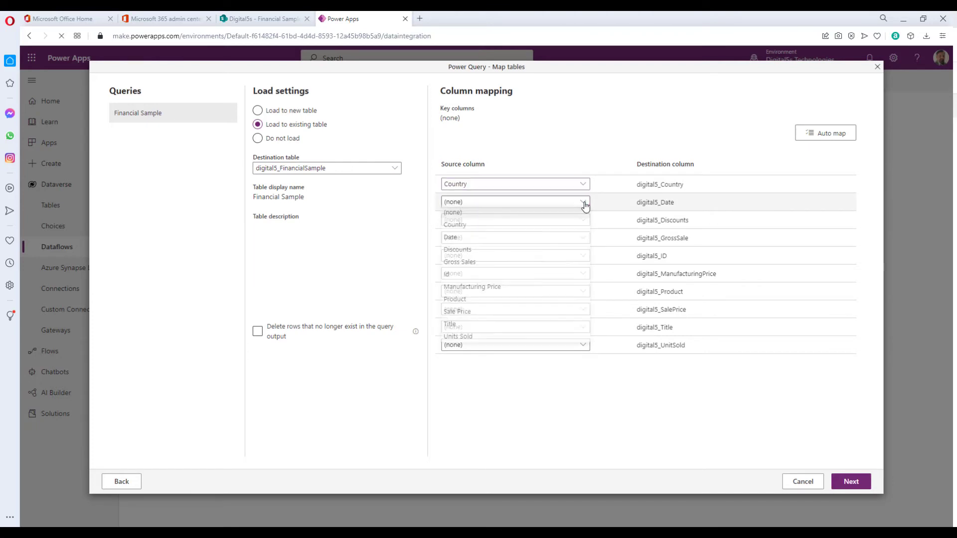
left_click(540, 237)
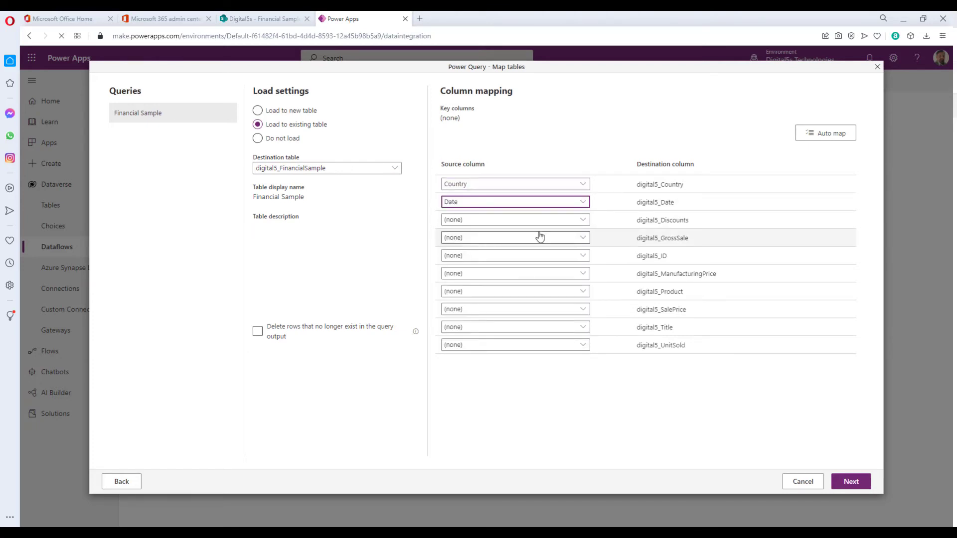
left_click(580, 220)
left_click(469, 274)
left_click(582, 238)
left_click(463, 301)
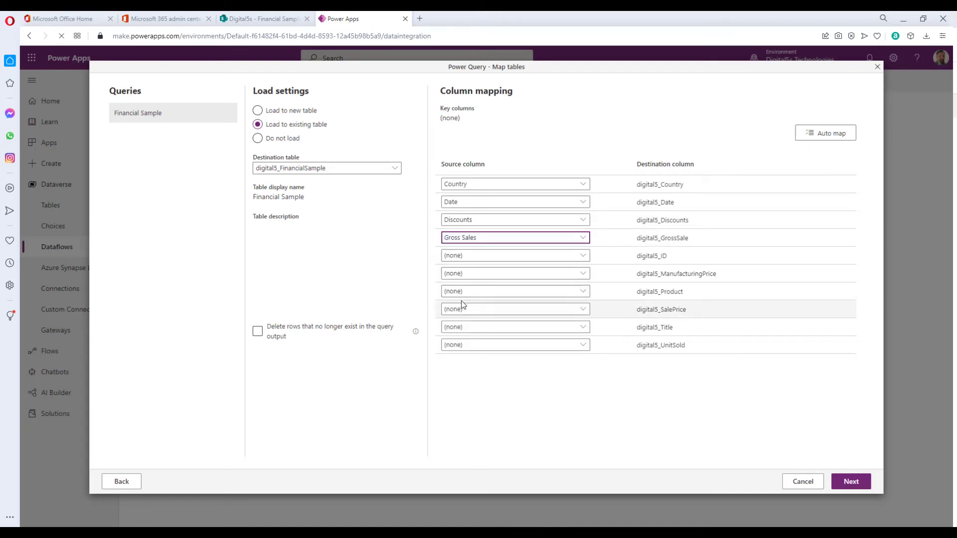
Step: Map the source columns Id, Manufacturing Price and Product to digital5_ID, digital5_ManufacturingPrice and digital5_Product
left_click(582, 255)
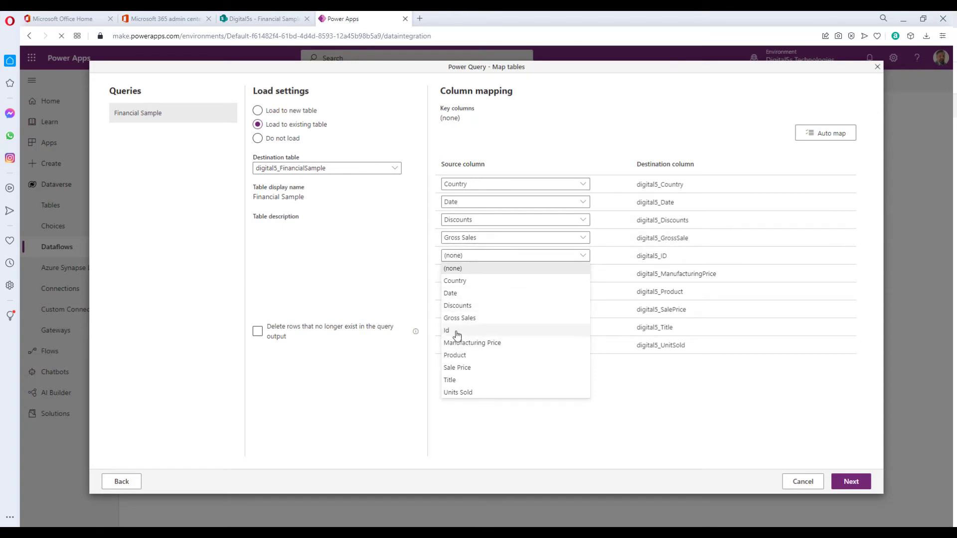
left_click(518, 330)
left_click(578, 274)
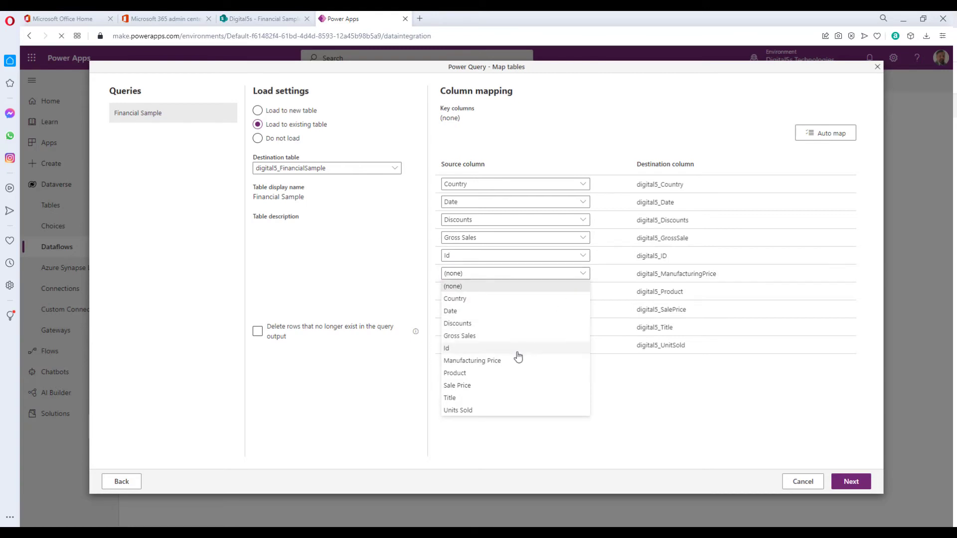
left_click(475, 362)
left_click(546, 293)
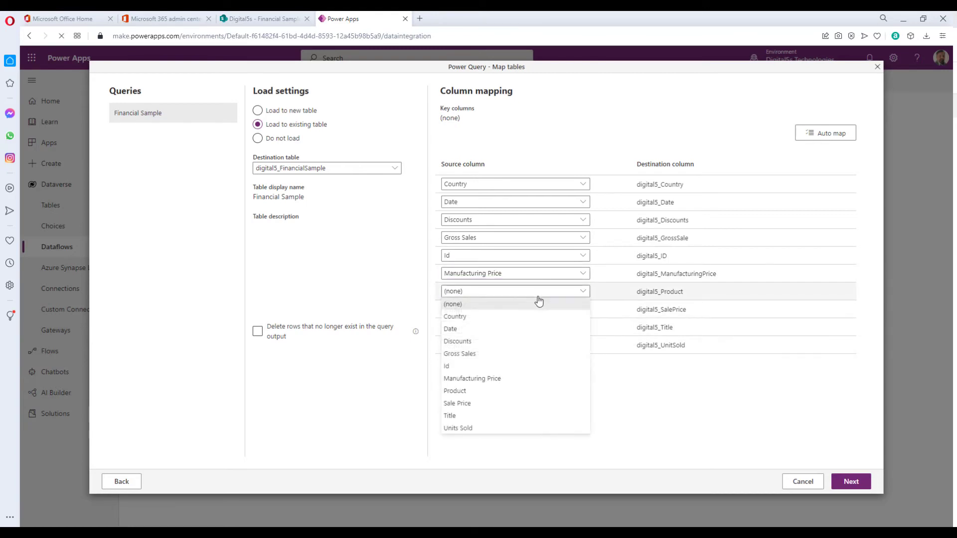
left_click(465, 392)
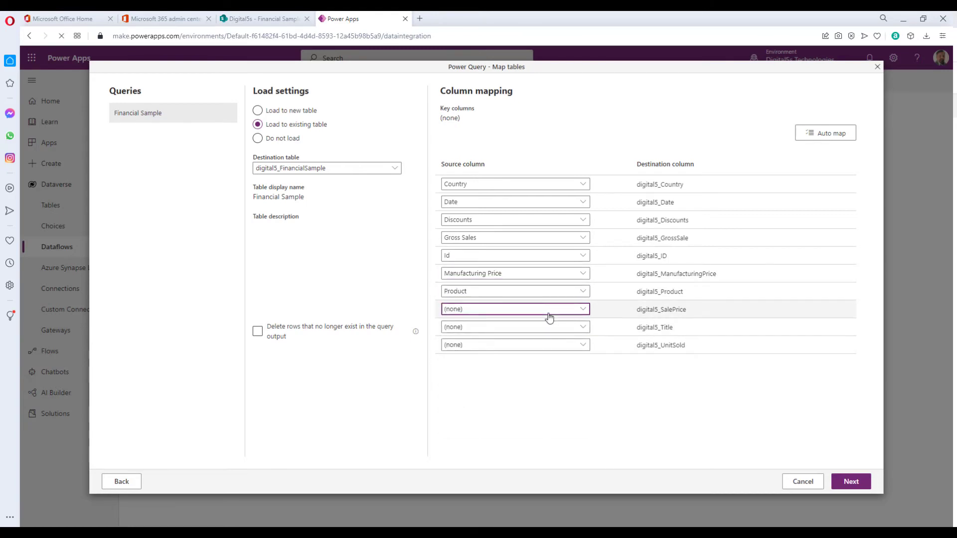
Step: Map the source columns Sale Price, Title and Units Sold to digital5_SalePrice, digital5_Title and digital5_UnitSold
left_click(548, 311)
left_click(458, 421)
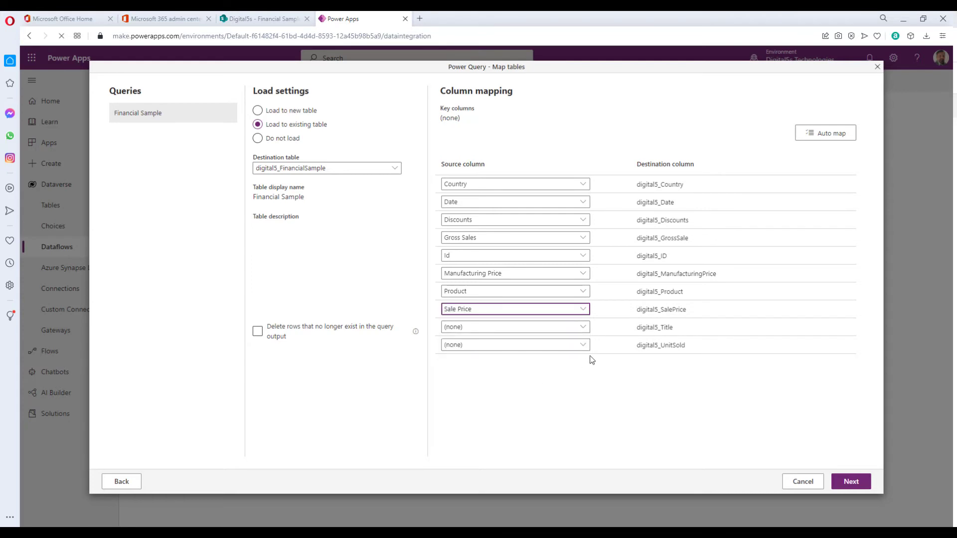
left_click(555, 328)
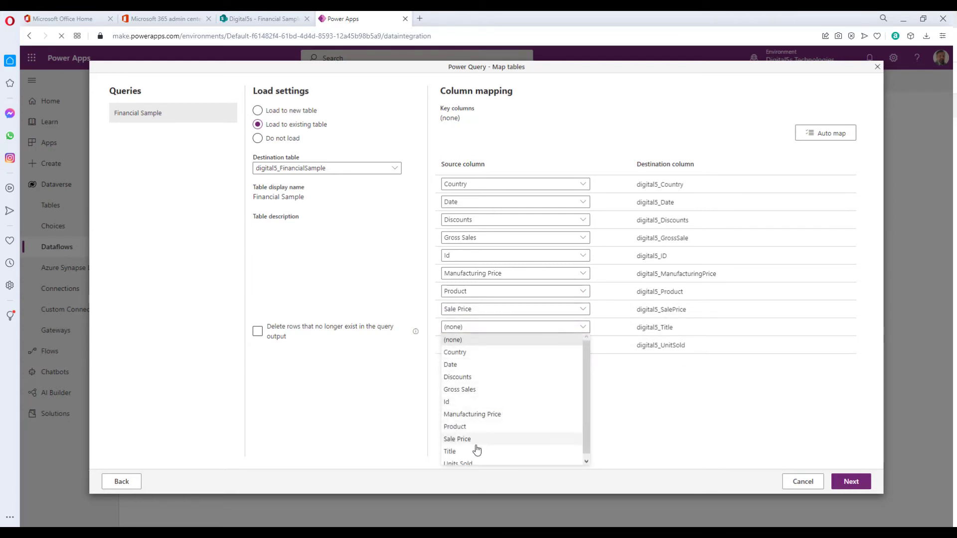
left_click(456, 451)
left_click(577, 345)
scroll(494, 433, "down", 2)
left_click(466, 459)
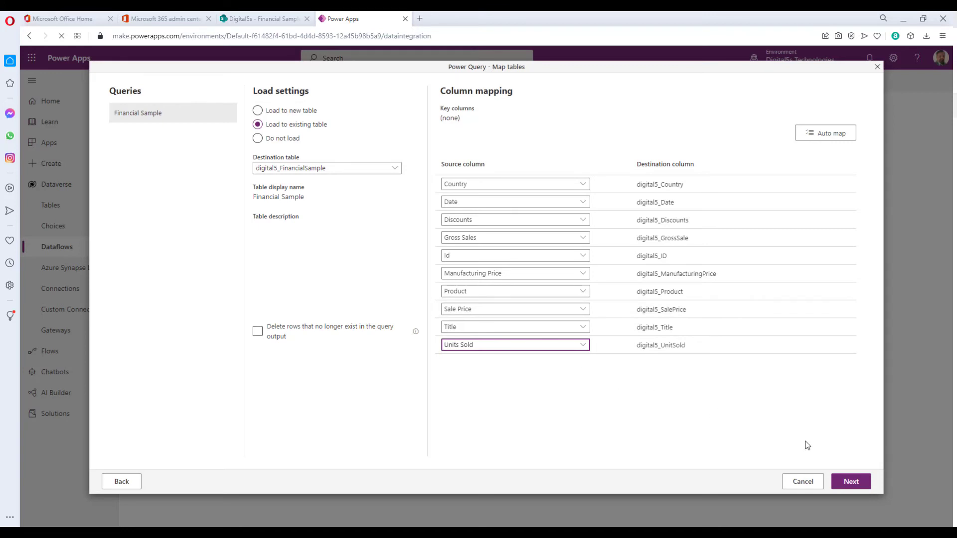
Step: Accept the column mapping and continue to the dataflow's refresh settings
left_click(851, 484)
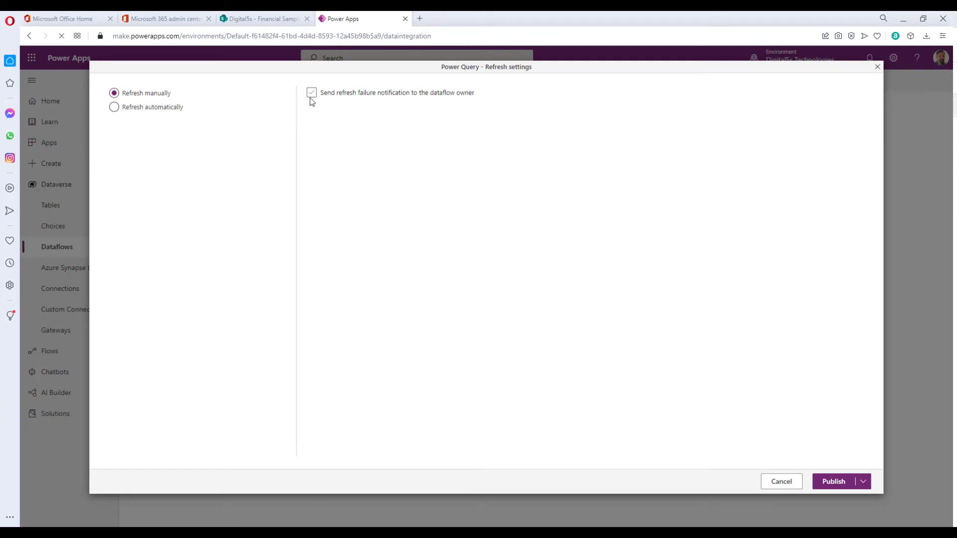
Step: Try an automatic, frequency-based refresh of the dataflow every 1 days
left_click(114, 107)
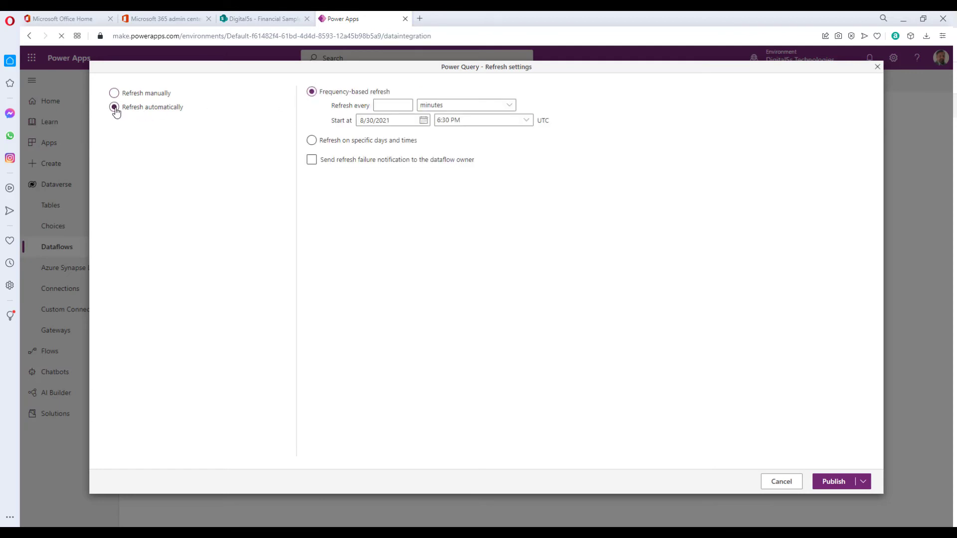
left_click(391, 104)
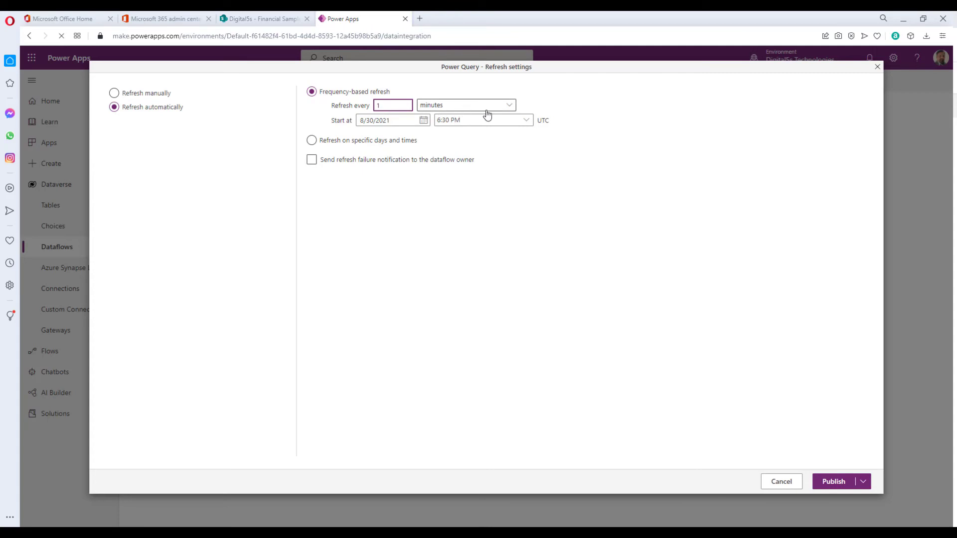
left_click(505, 108)
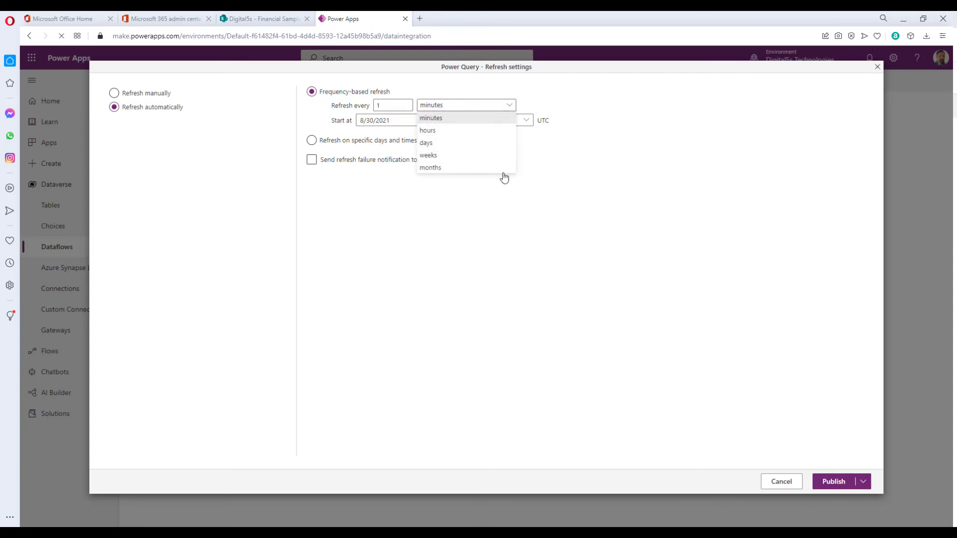
left_click(436, 145)
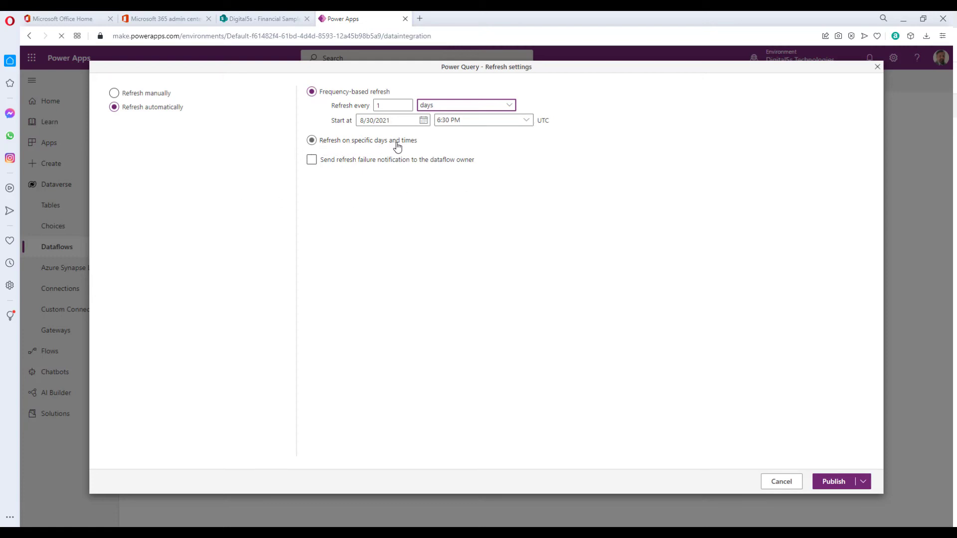
left_click(311, 161)
Step: Set the dataflow to refresh manually and publish it
left_click(142, 97)
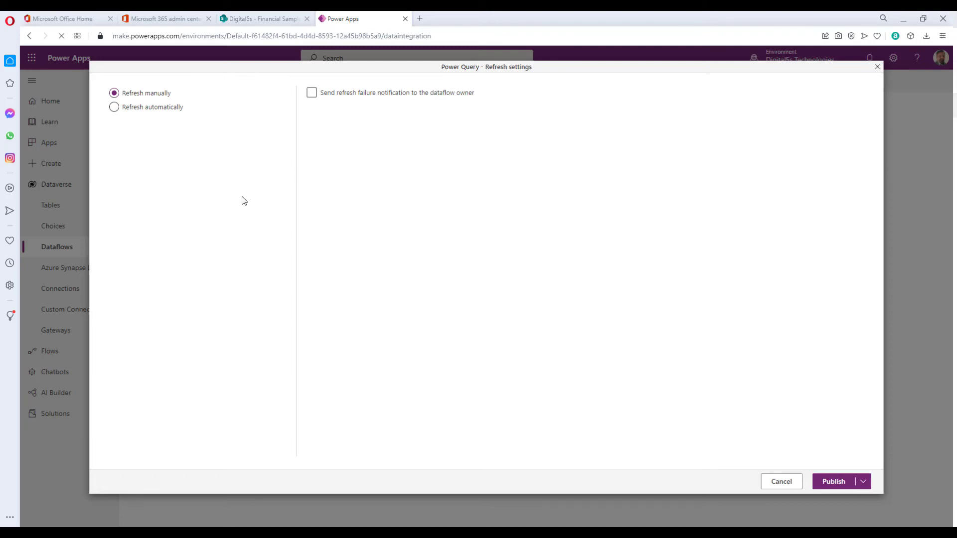
left_click(837, 487)
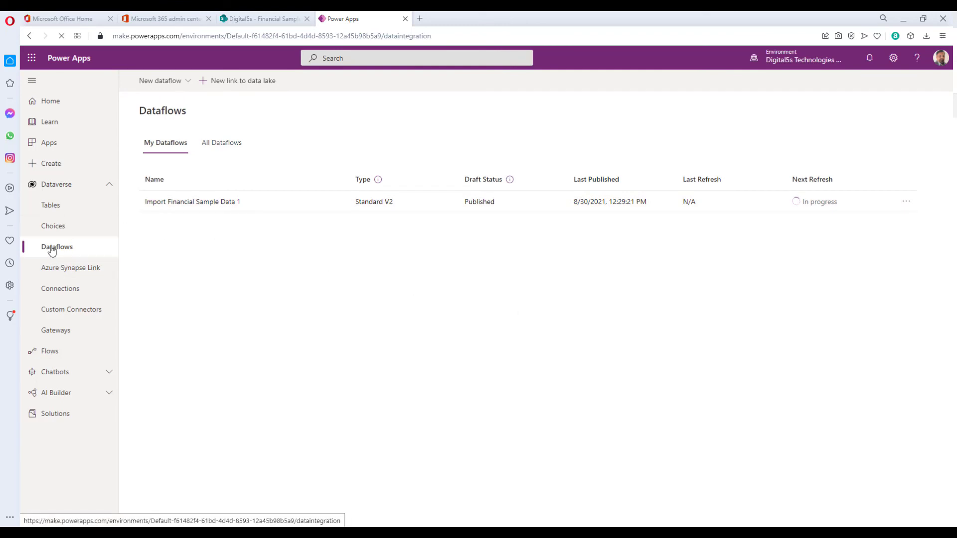
Step: Search the Dataverse tables for "finan" and examine the data of the Financial Sample table
left_click(49, 206)
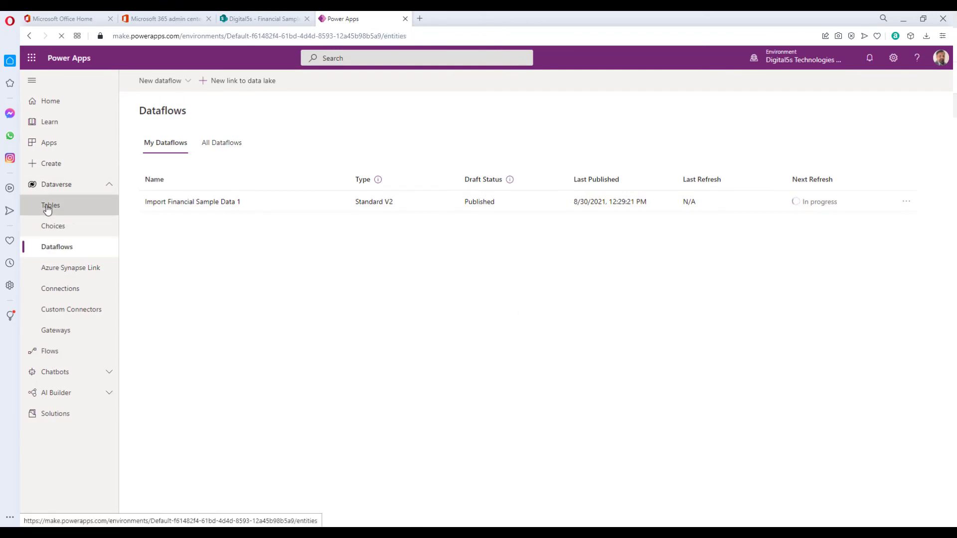
left_click(904, 81)
type("finan")
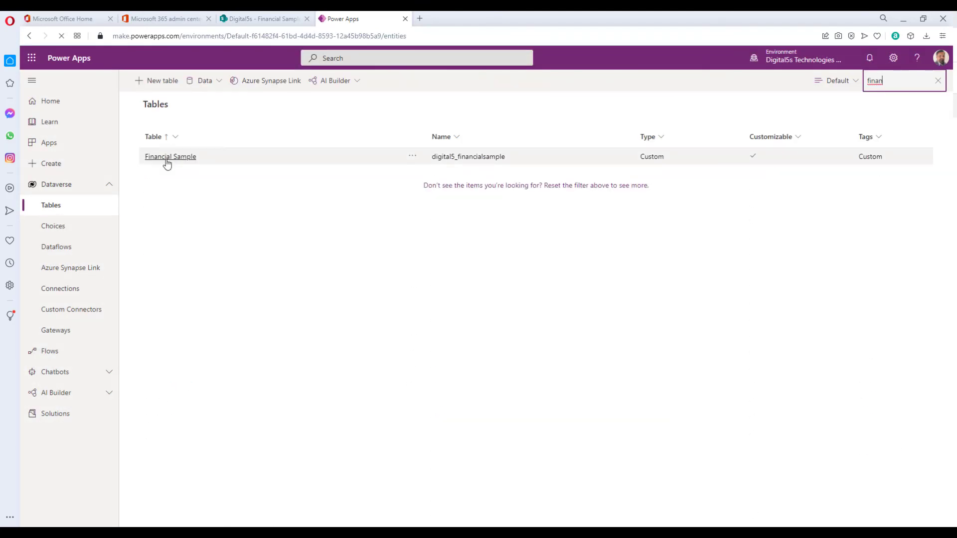
left_click(167, 158)
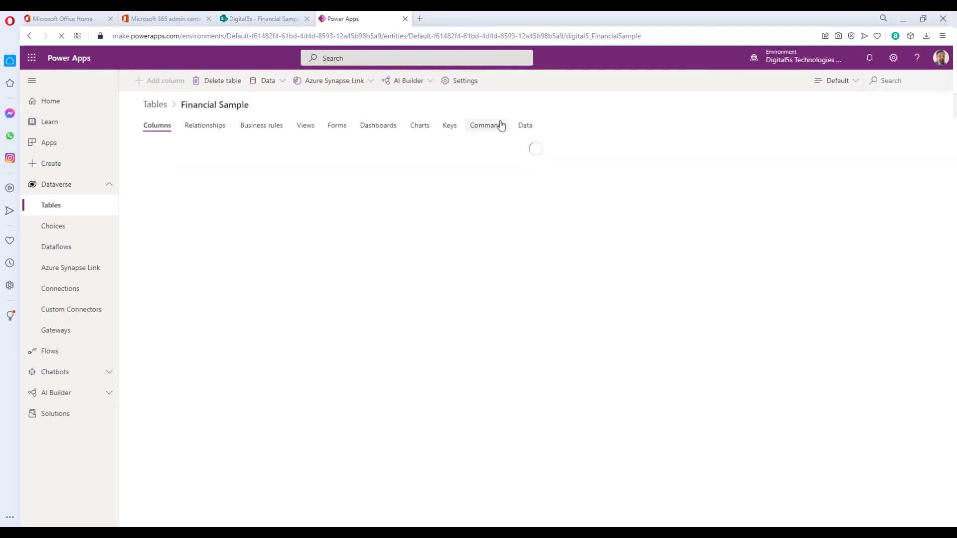
left_click(525, 126)
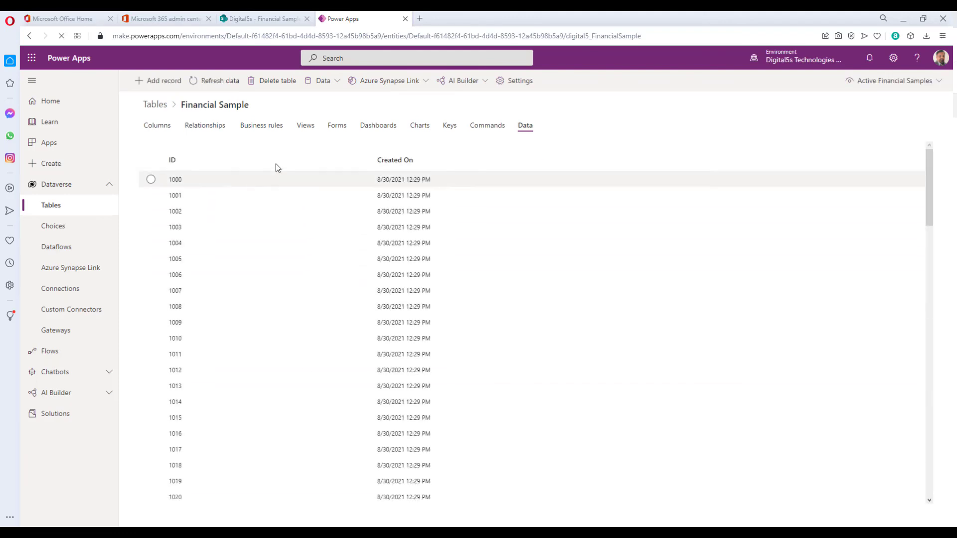
Step: Open the table's Active Financial Samples view and add the columns Country, Gross Sale, Discounts and Date
left_click(305, 128)
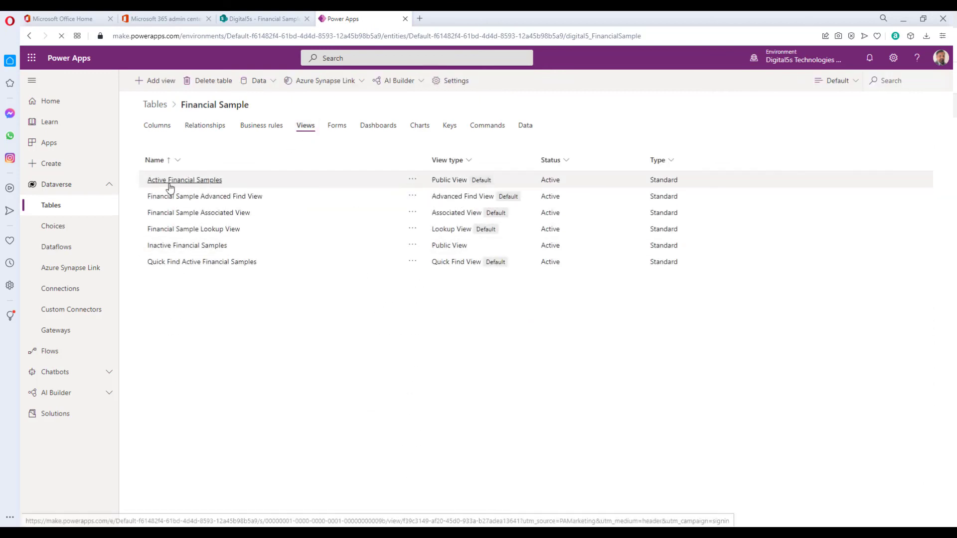
left_click(175, 185)
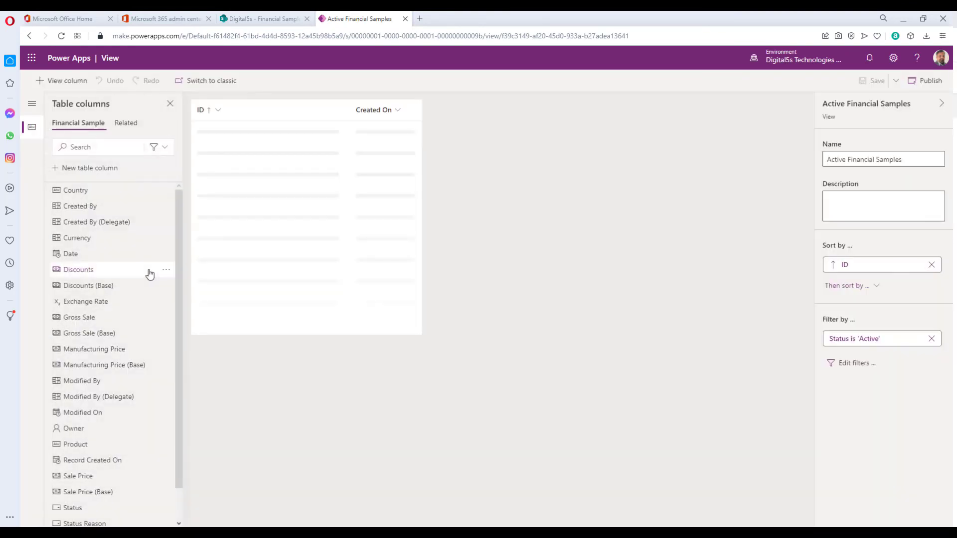
left_click(73, 196)
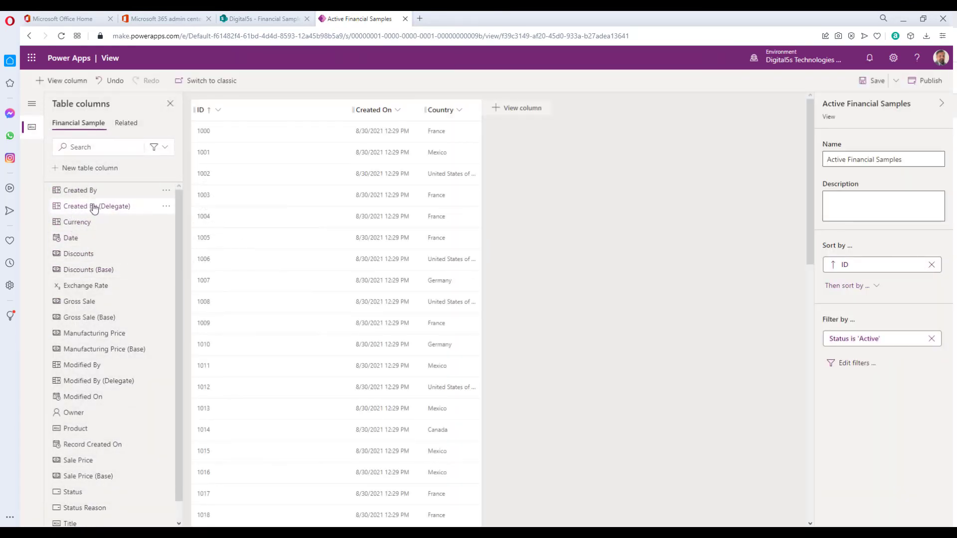
left_click(77, 301)
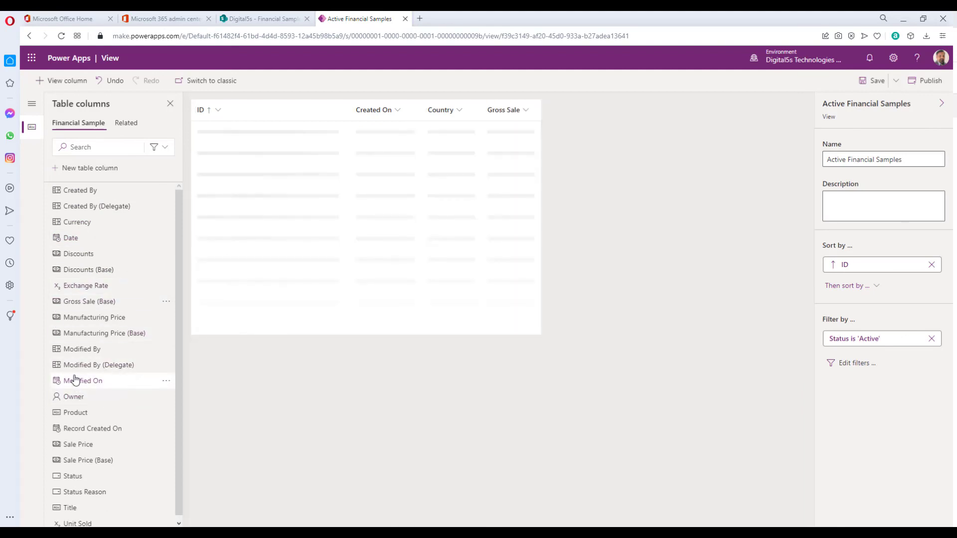
left_click(79, 254)
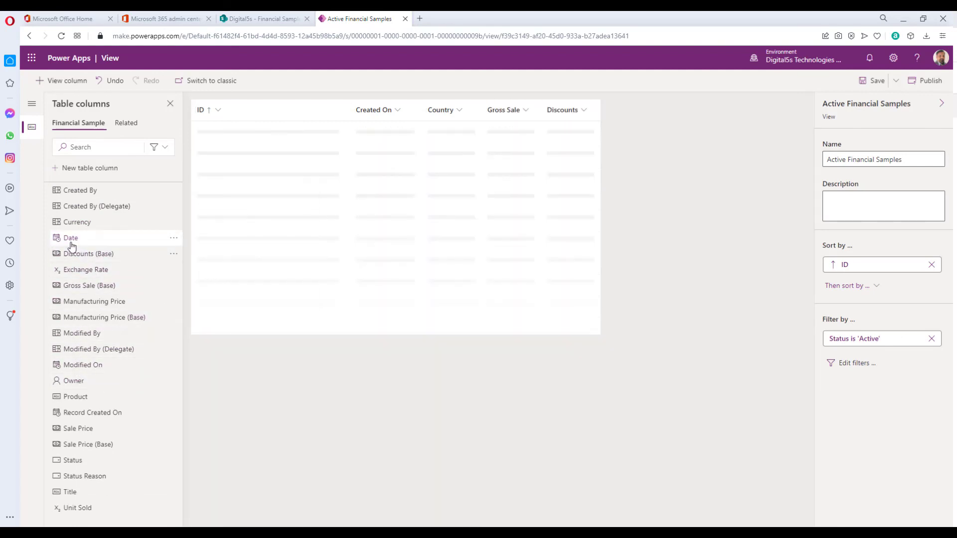
left_click(70, 238)
Step: Move the Date column directly after ID in the view and publish the view
left_click_drag(623, 114, 358, 121)
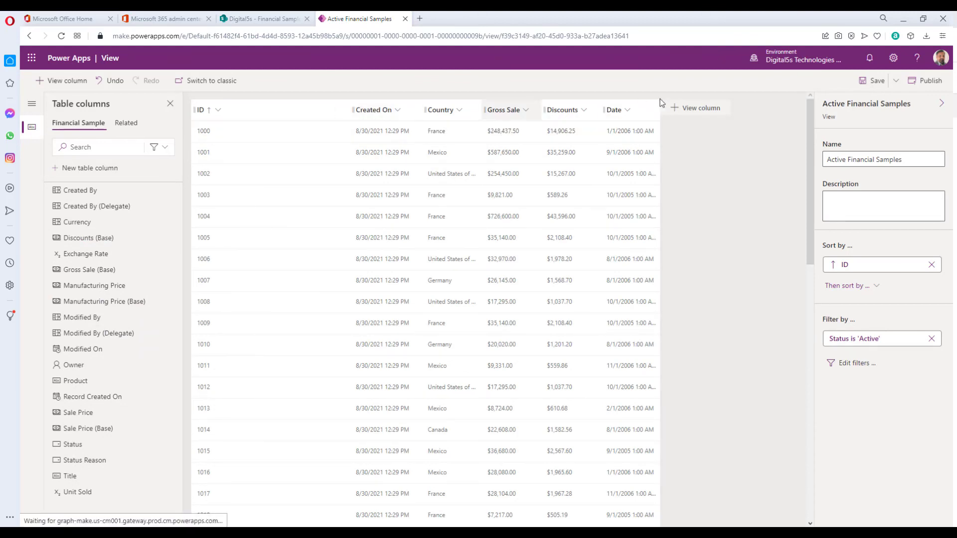
left_click_drag(622, 111, 239, 112)
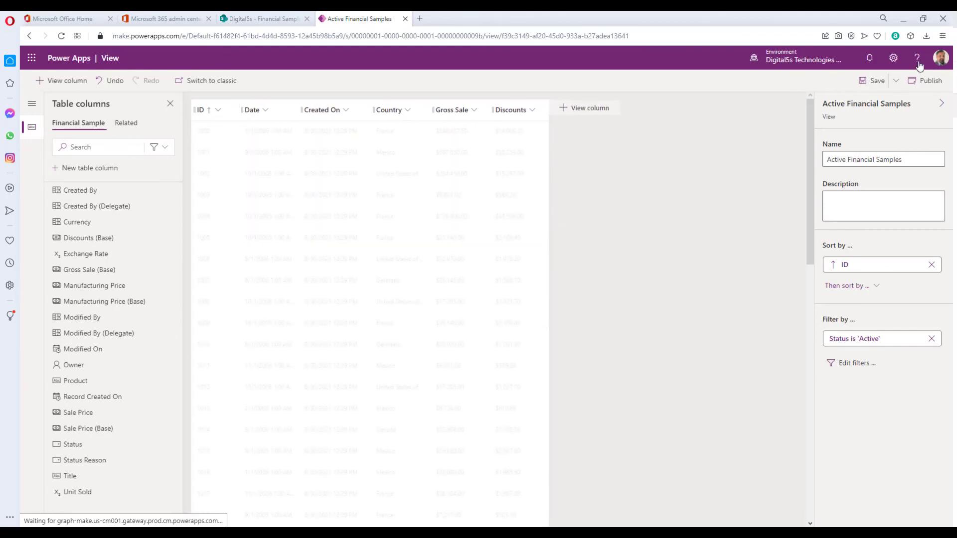
left_click(923, 82)
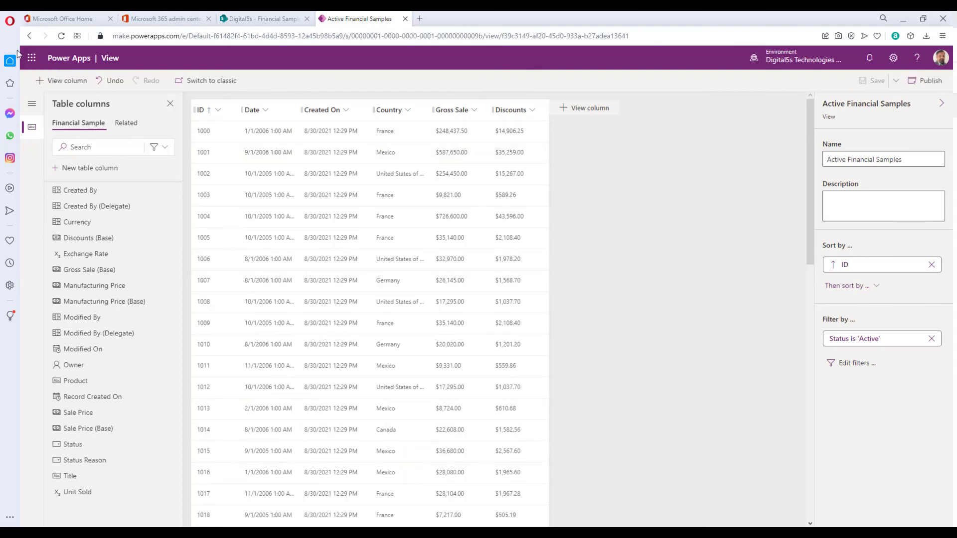
Step: Return to the Financial Sample table's data and examine the imported records with all columns shown
left_click(29, 37)
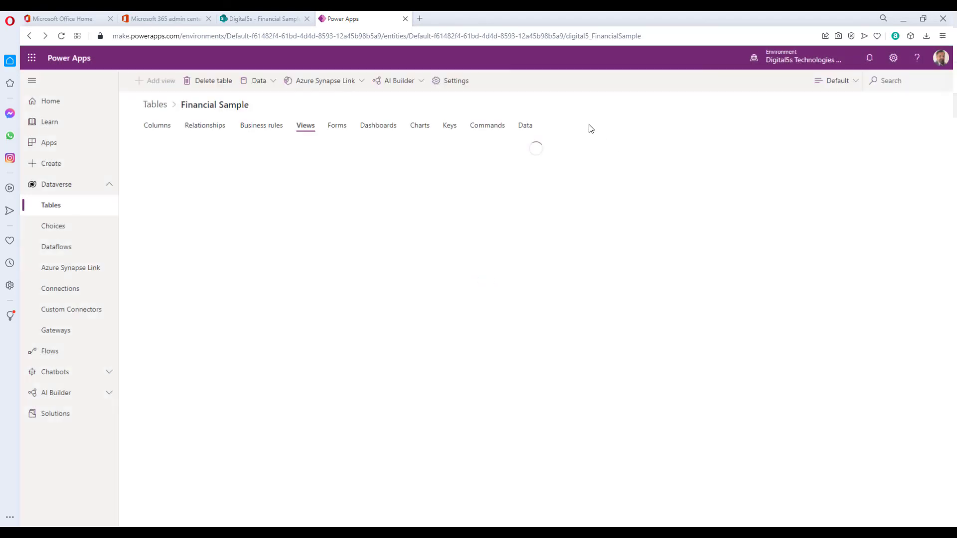
left_click(525, 126)
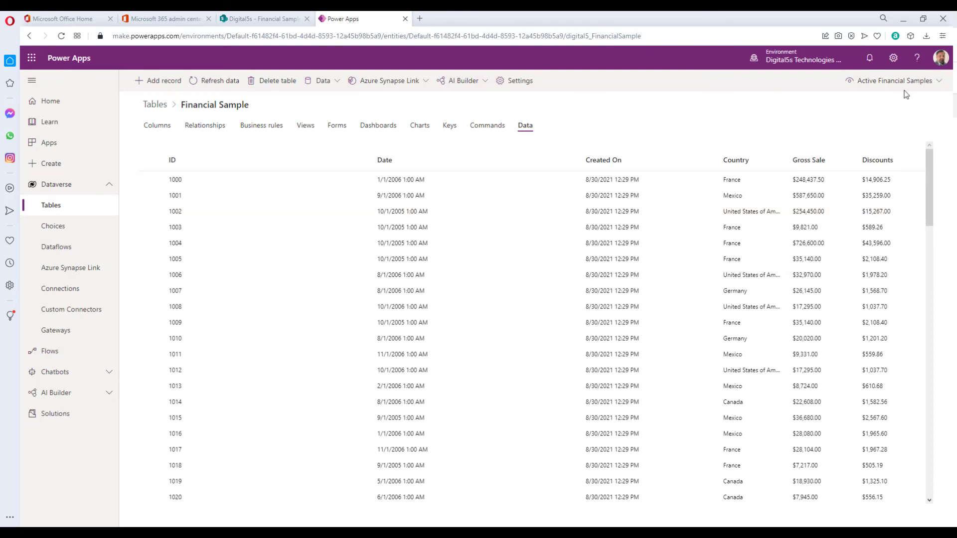
left_click(931, 86)
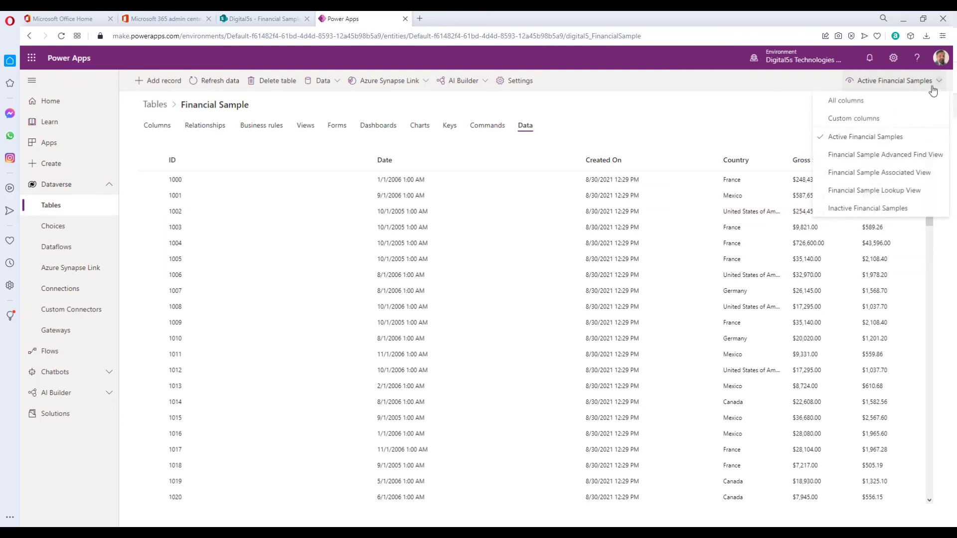
left_click(846, 101)
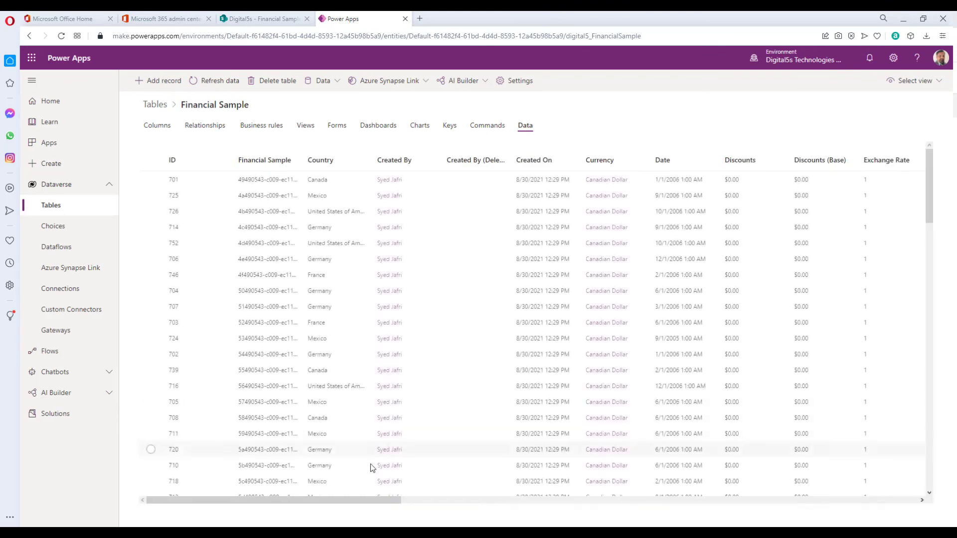
left_click_drag(339, 505, 301, 506)
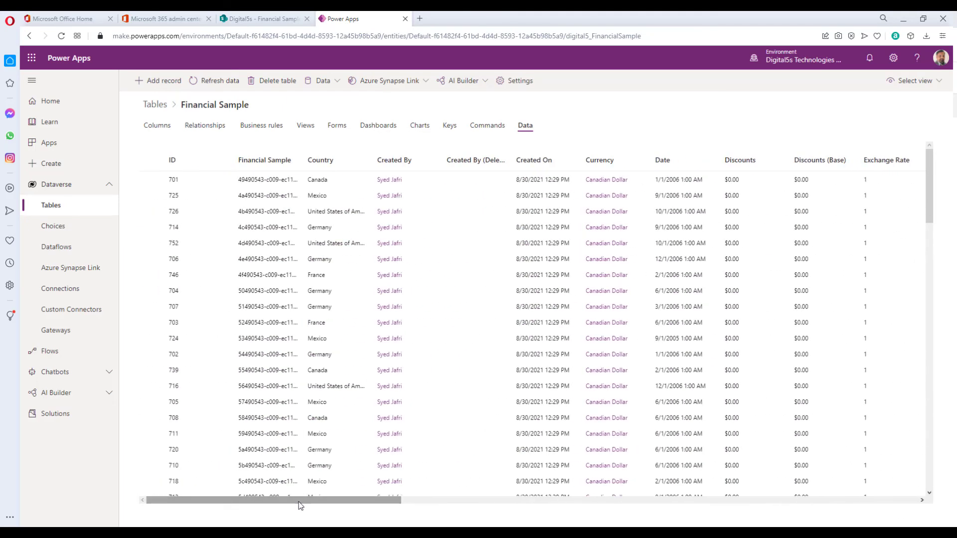